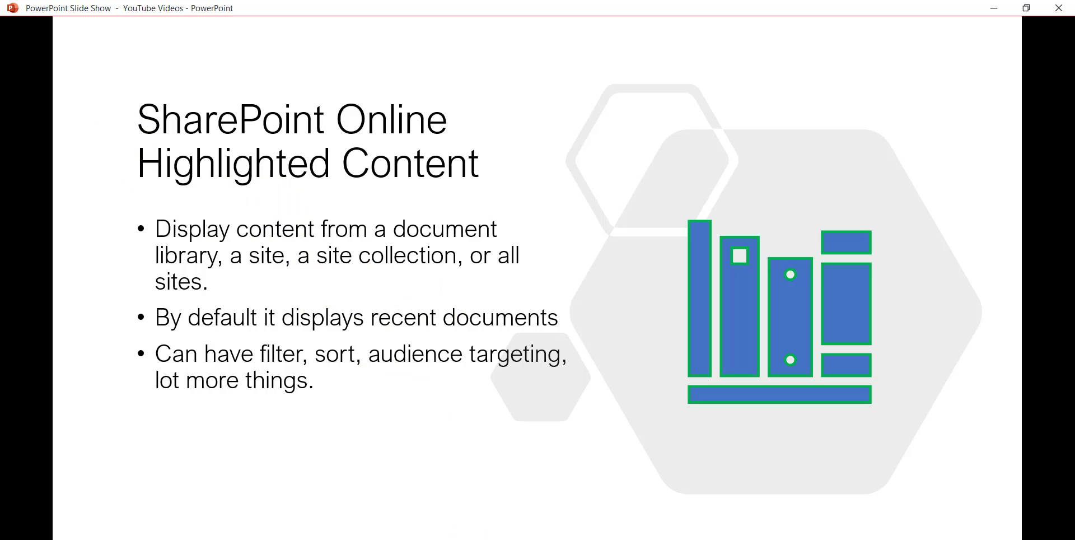
Step: Switch to the browser and review the modules listed on the SharePoint Site Owner Training course page
left_click(546, 507)
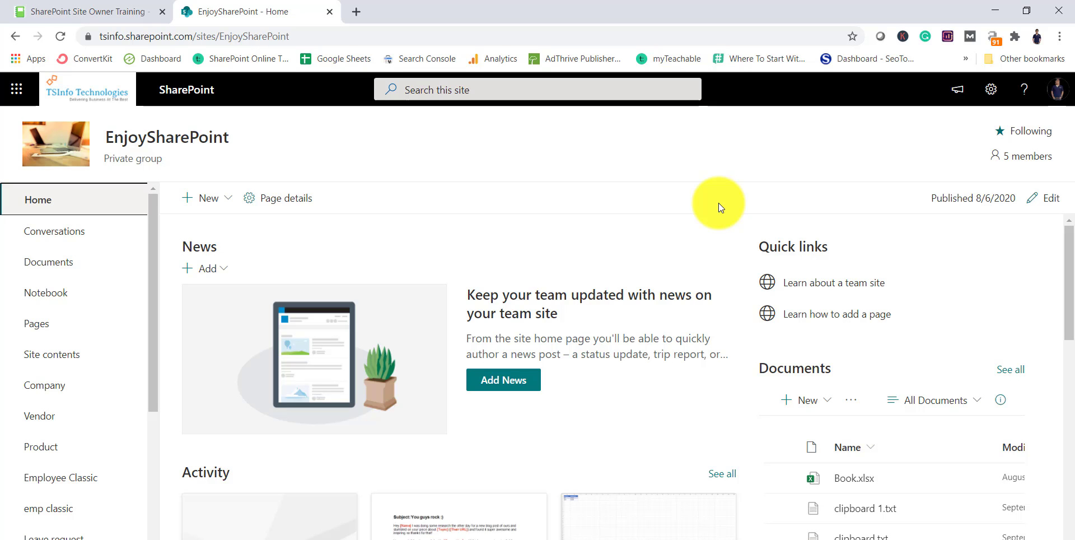
left_click(140, 12)
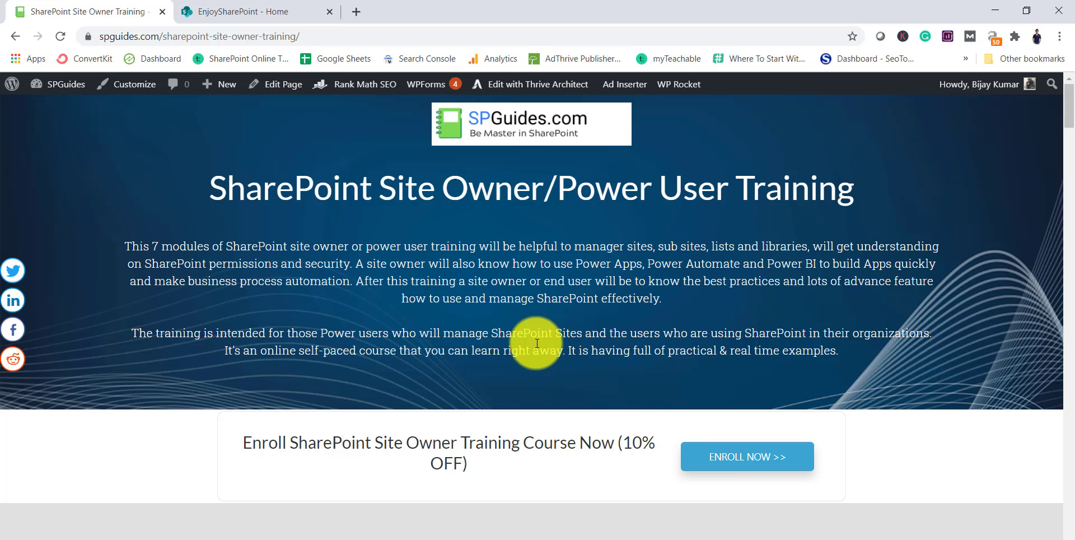
scroll(531, 348, "down", 6)
scroll(454, 366, "down", 10)
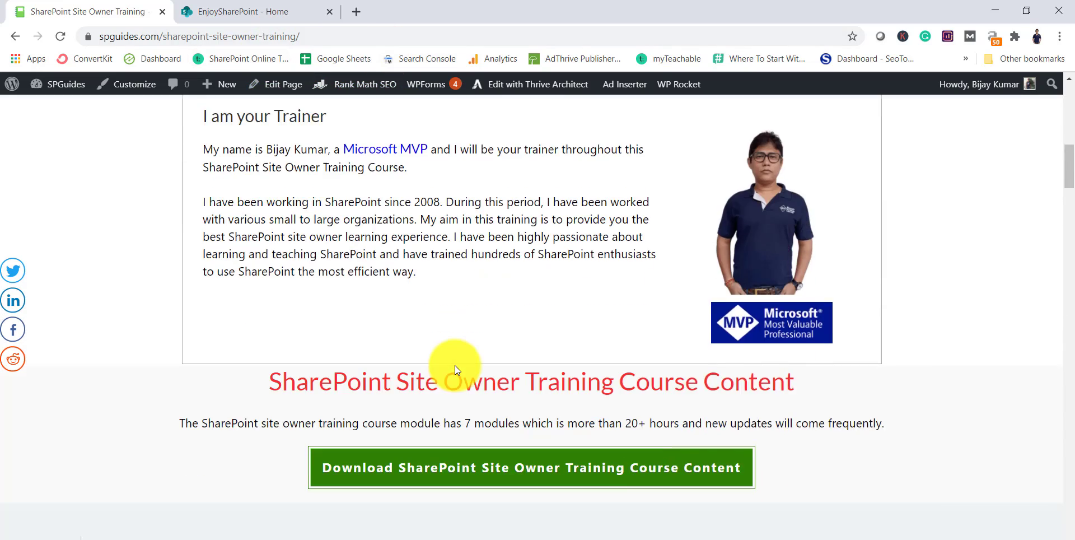
scroll(407, 408, "down", 9)
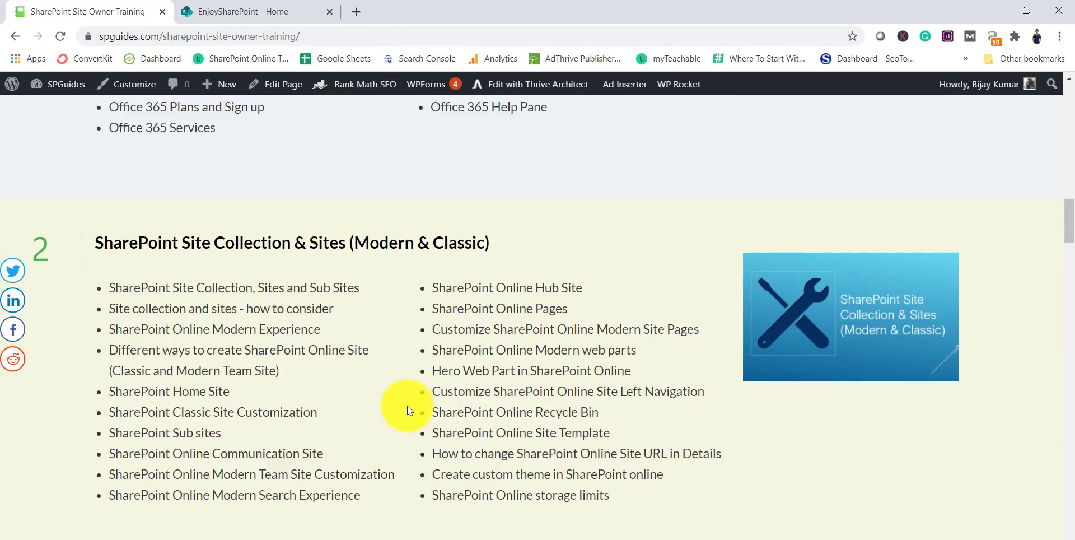
scroll(408, 405, "up", 8)
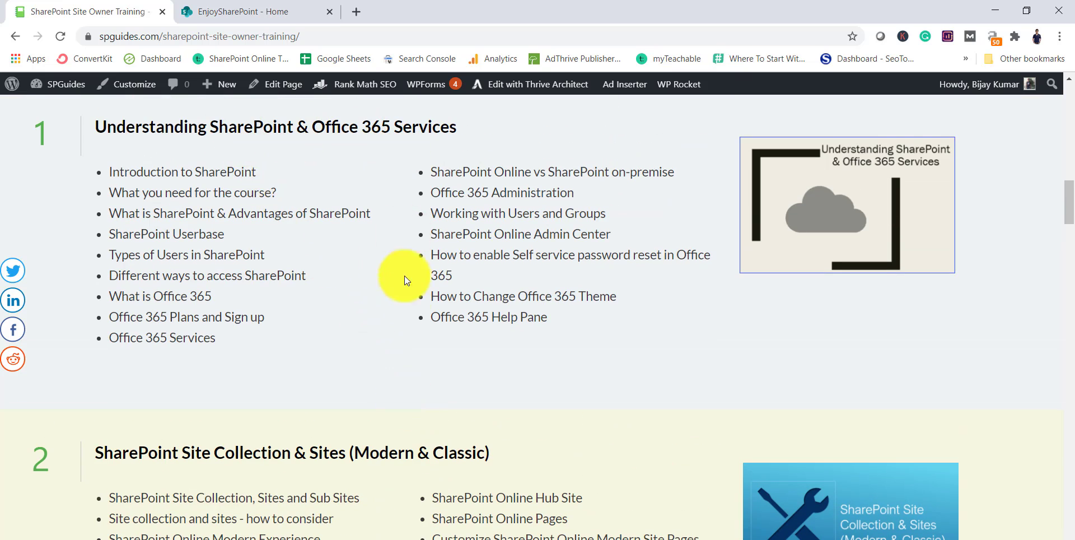
scroll(404, 291, "down", 3)
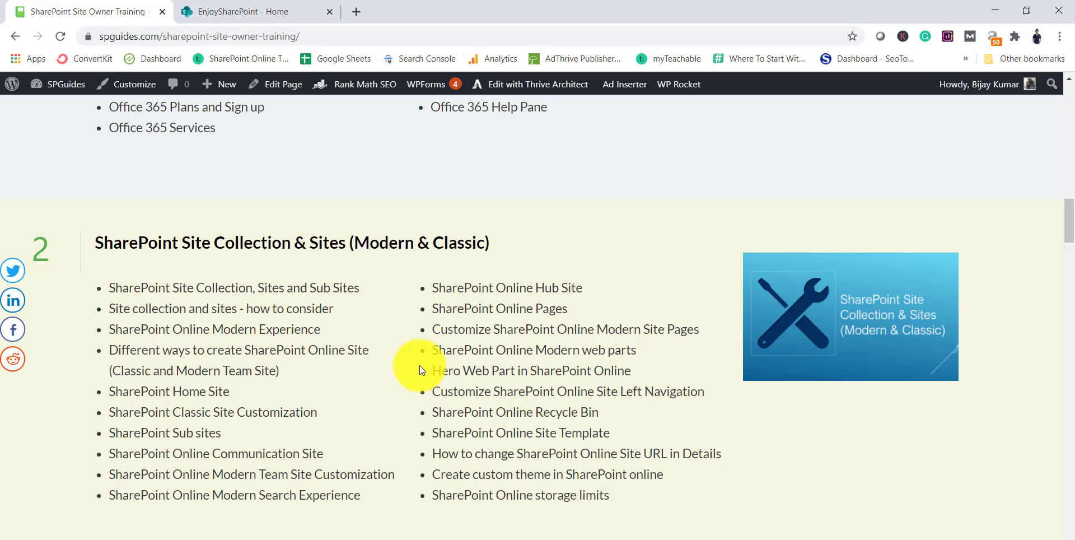
scroll(418, 354, "down", 15)
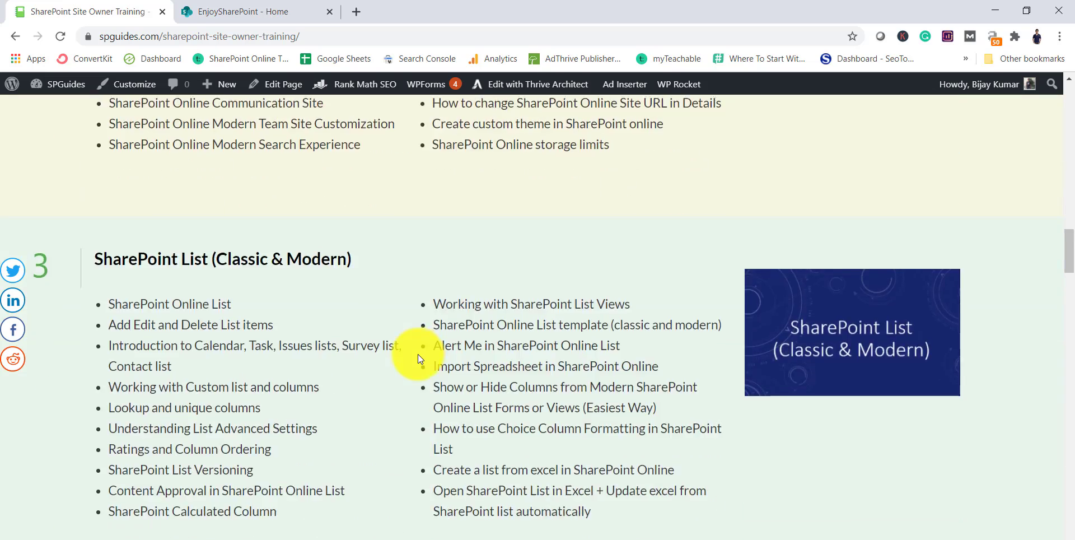
scroll(418, 353, "down", 10)
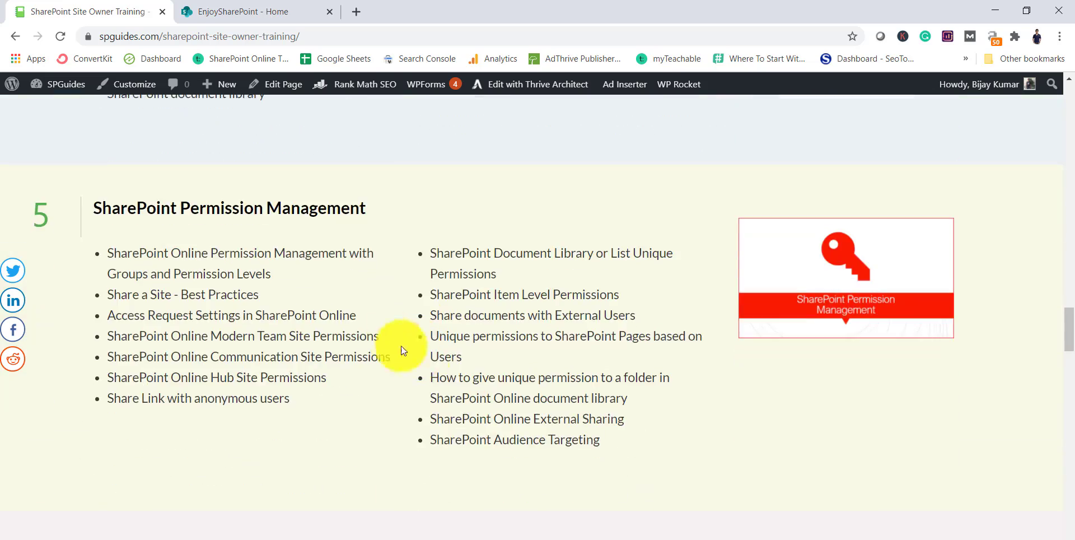
scroll(384, 395, "down", 5)
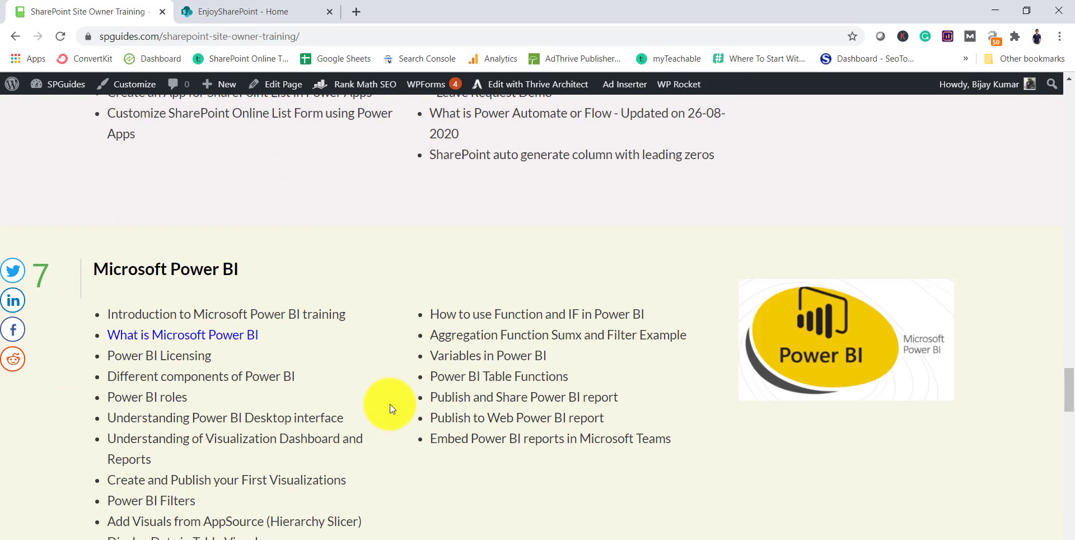
scroll(390, 404, "up", 2)
scroll(389, 395, "up", 4)
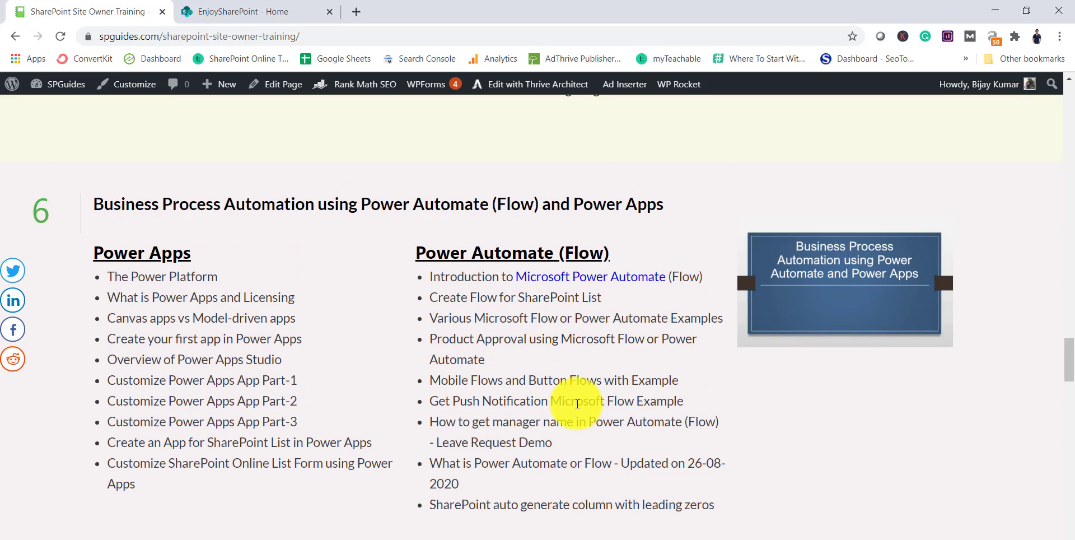
scroll(578, 403, "down", 6)
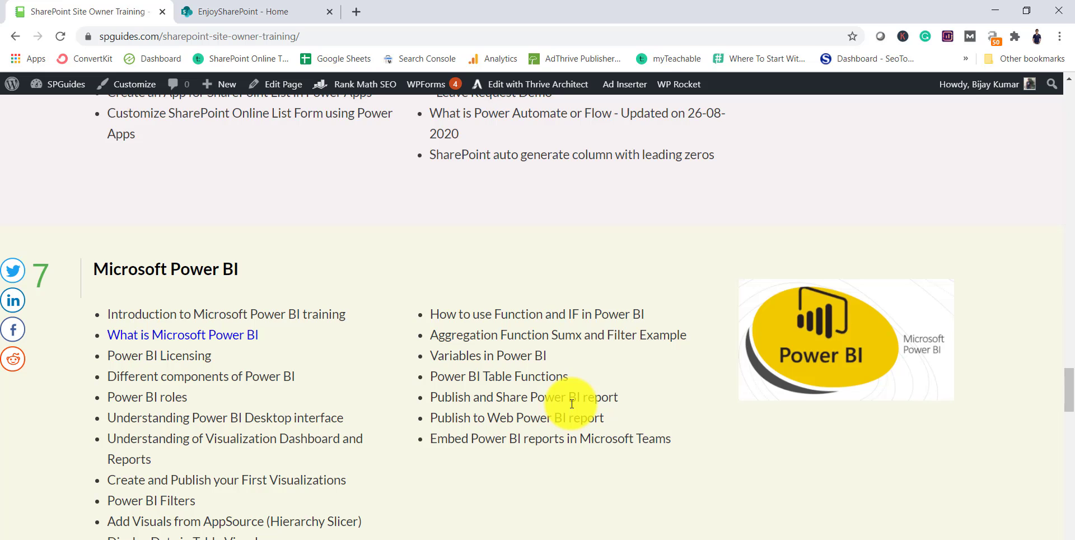
Step: Switch to the EnjoySharePoint site and open the Demo.aspx page from its site pages for editing
left_click(274, 14)
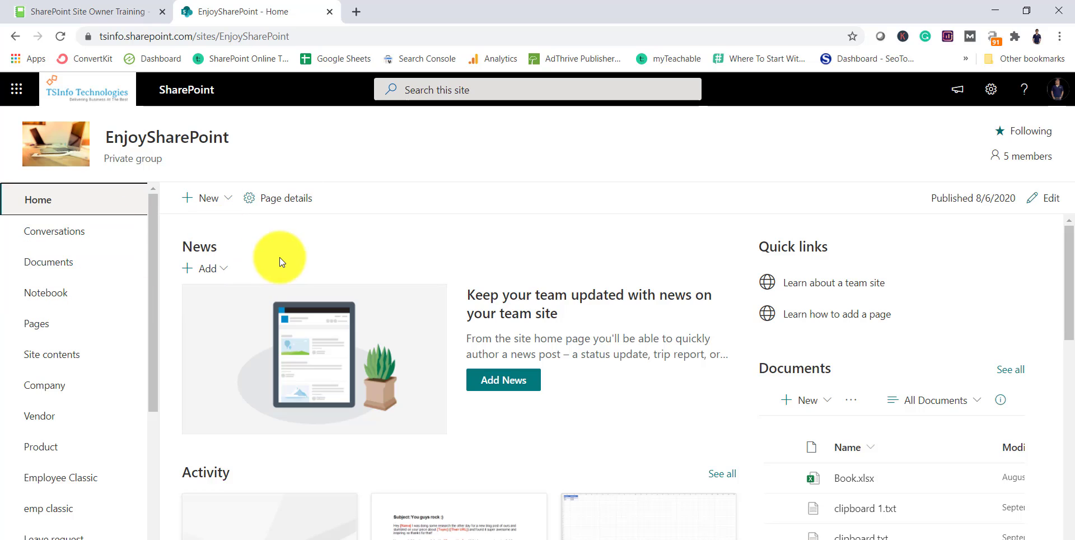
left_click(70, 325)
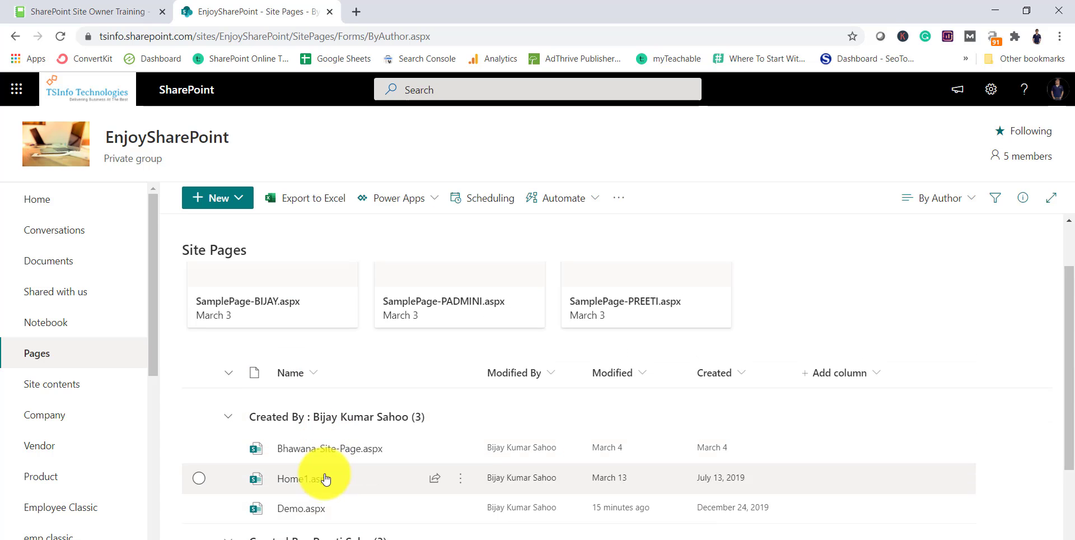
scroll(335, 479, "down", 3)
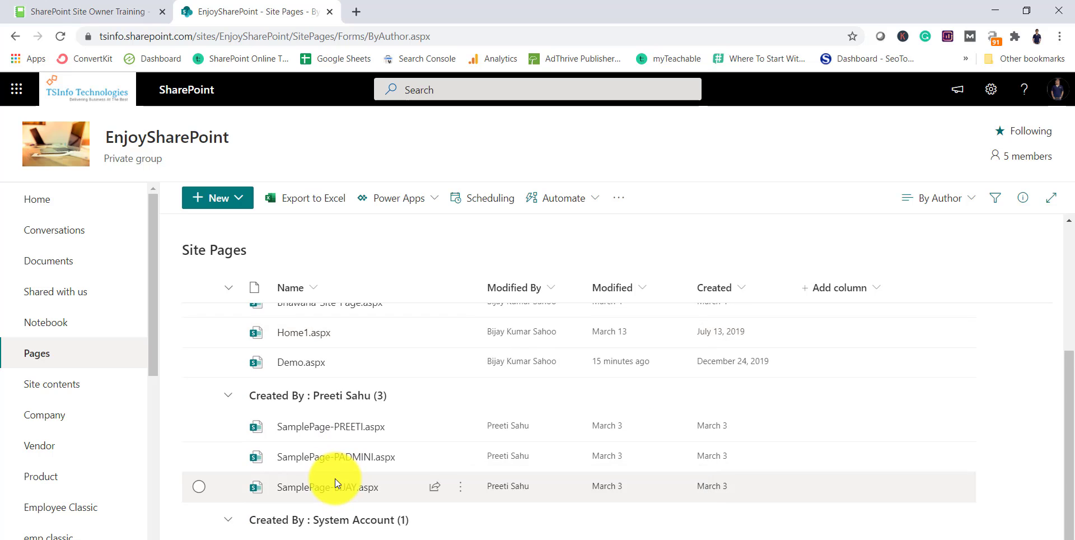
scroll(335, 478, "up", 3)
left_click(311, 499)
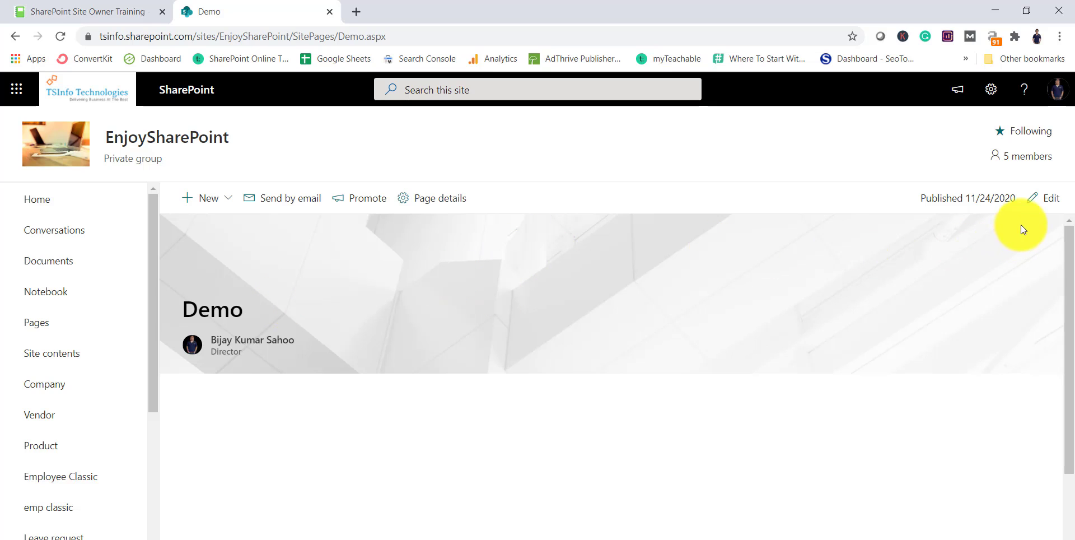
left_click(1045, 199)
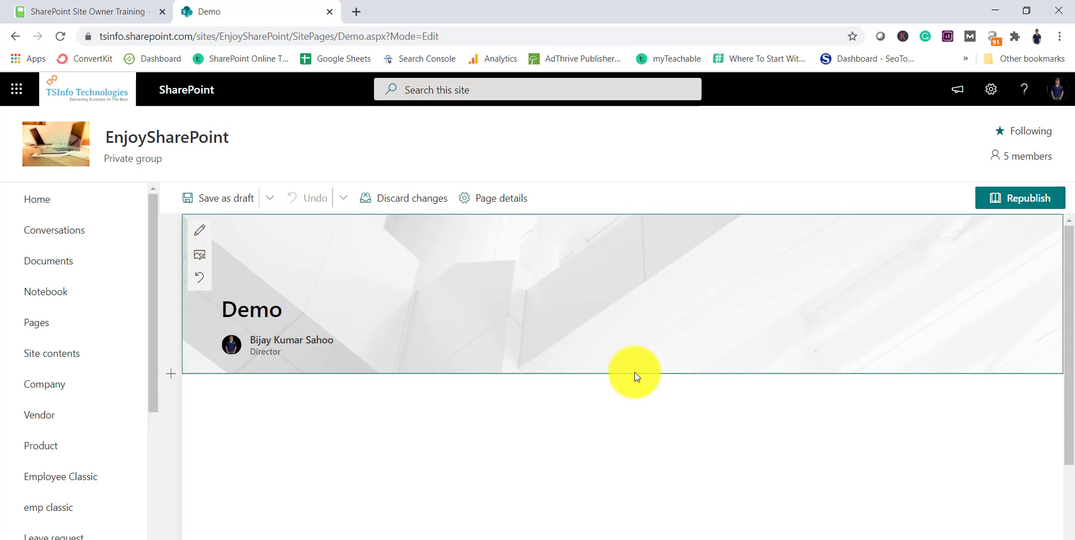
Step: Delete the empty section below the Demo page's title area
scroll(635, 372, "down", 1)
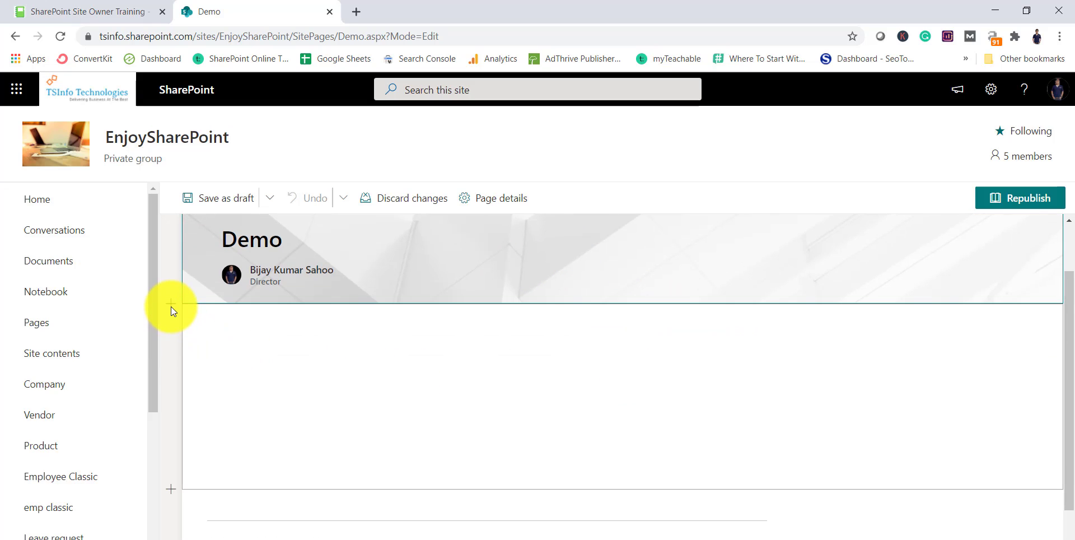
left_click(171, 305)
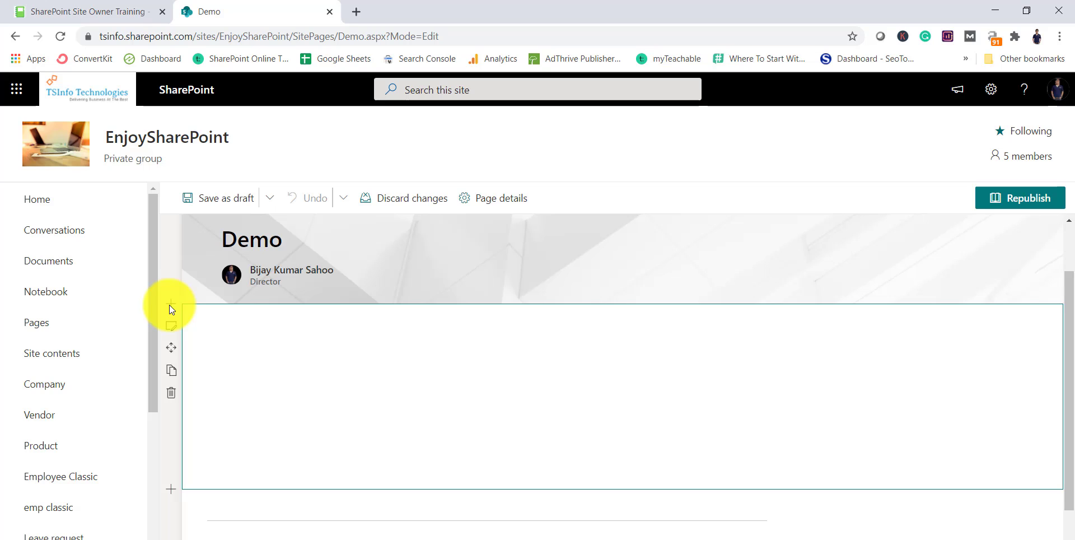
left_click(171, 393)
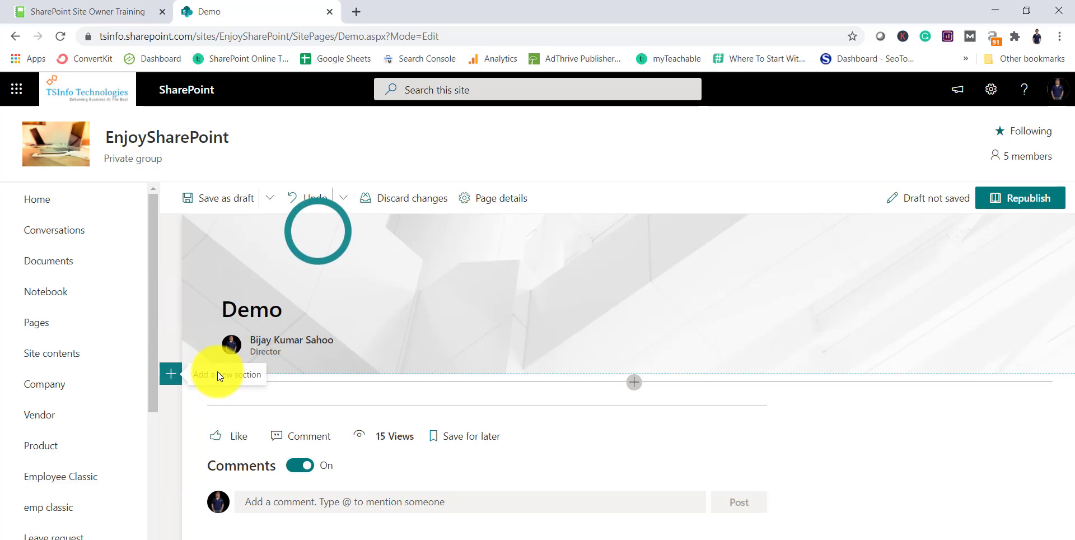
Step: Add a one-column section below the title area and place a Highlighted content web part in it
left_click(171, 374)
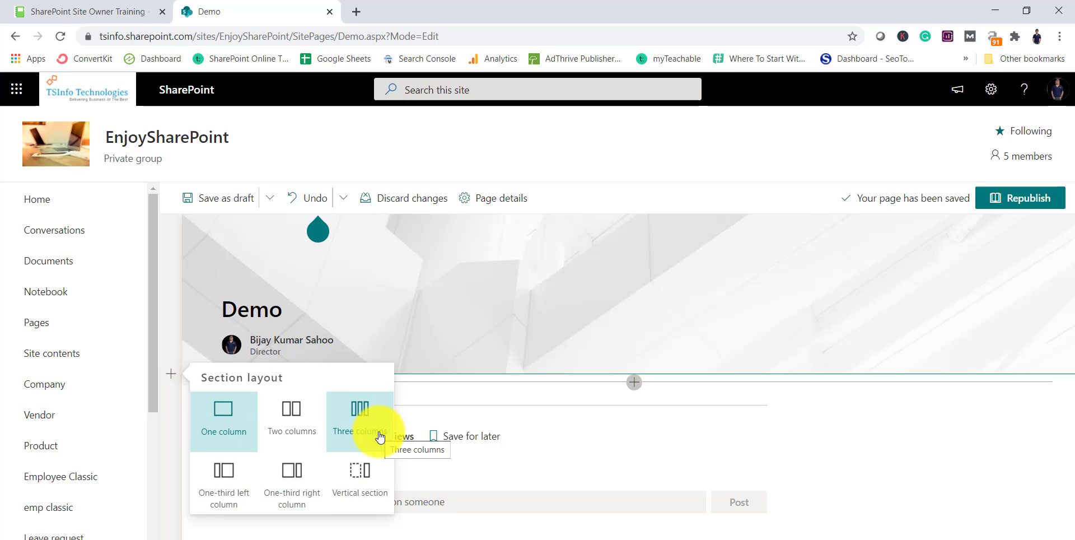
left_click(238, 430)
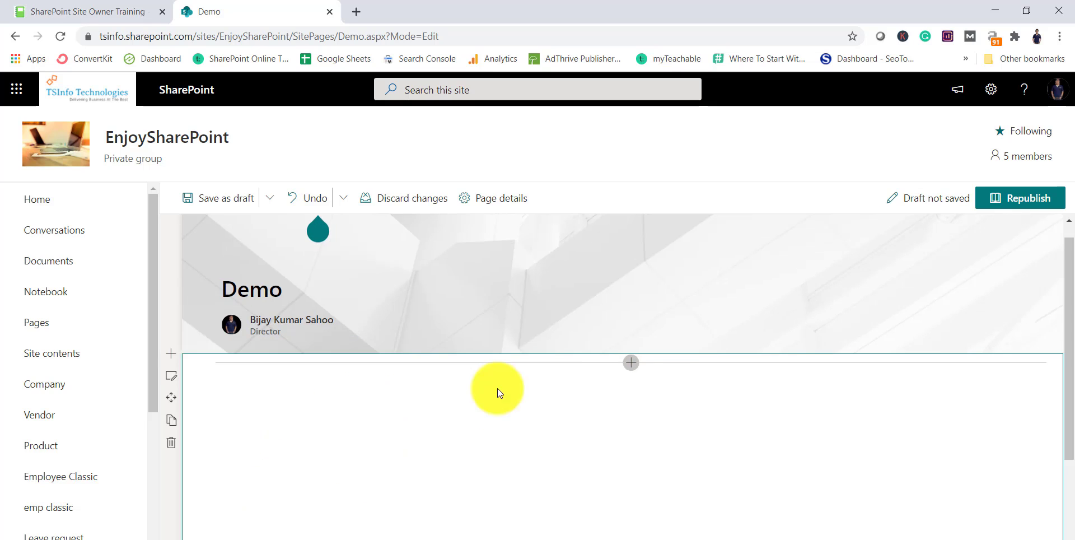
left_click(632, 363)
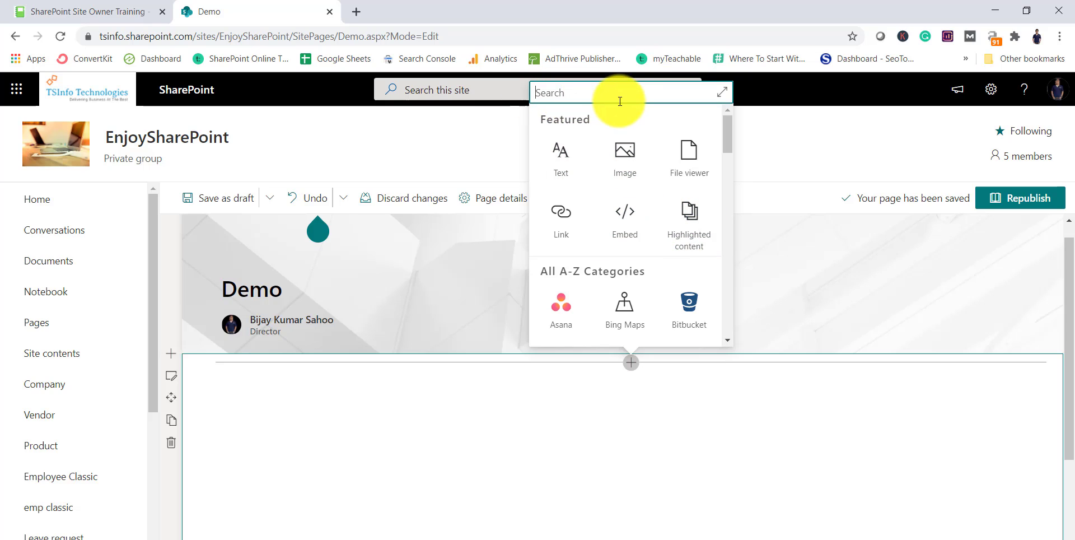
left_click(681, 216)
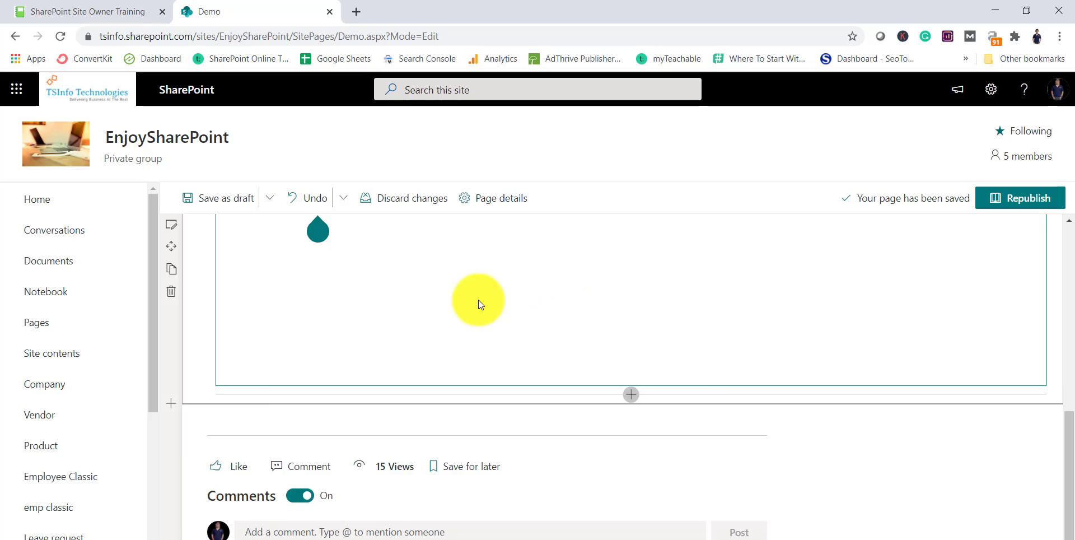
scroll(479, 359, "up", 5)
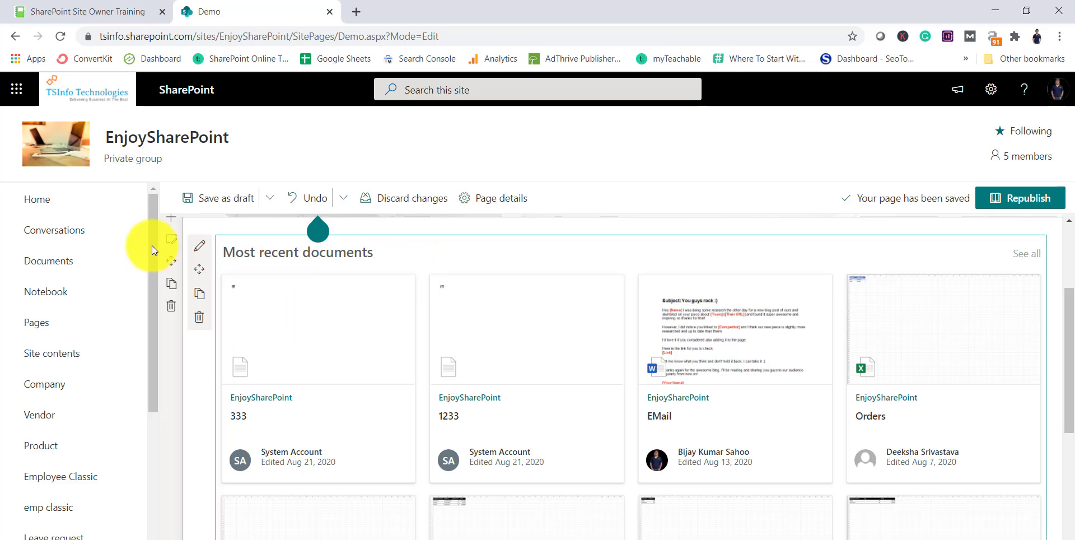
scroll(549, 445, "down", 3)
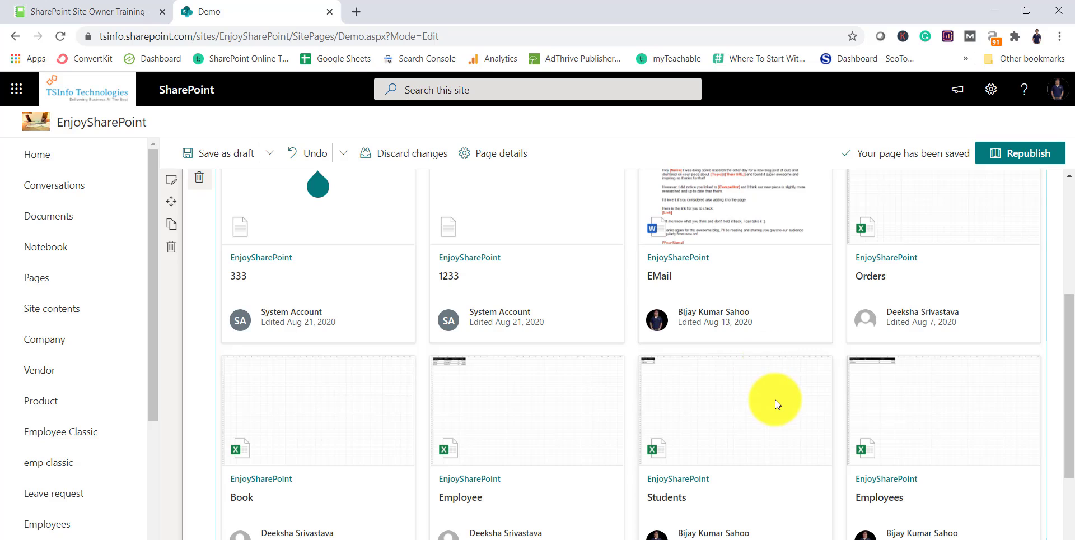
scroll(770, 399, "up", 3)
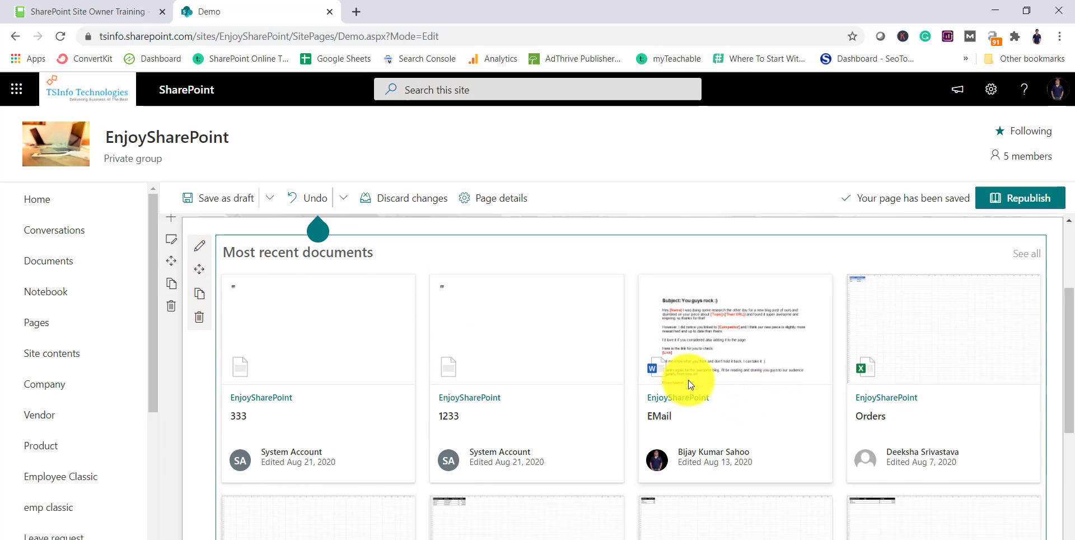
Step: Open the Highlighted content web part's settings, try the Custom query option and return to Filter
left_click(200, 251)
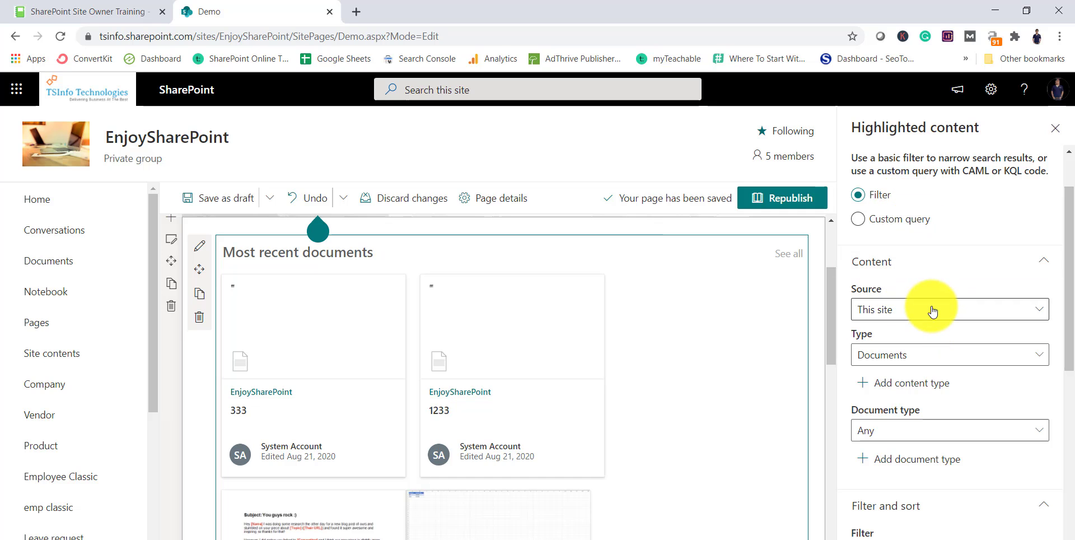
left_click(860, 222)
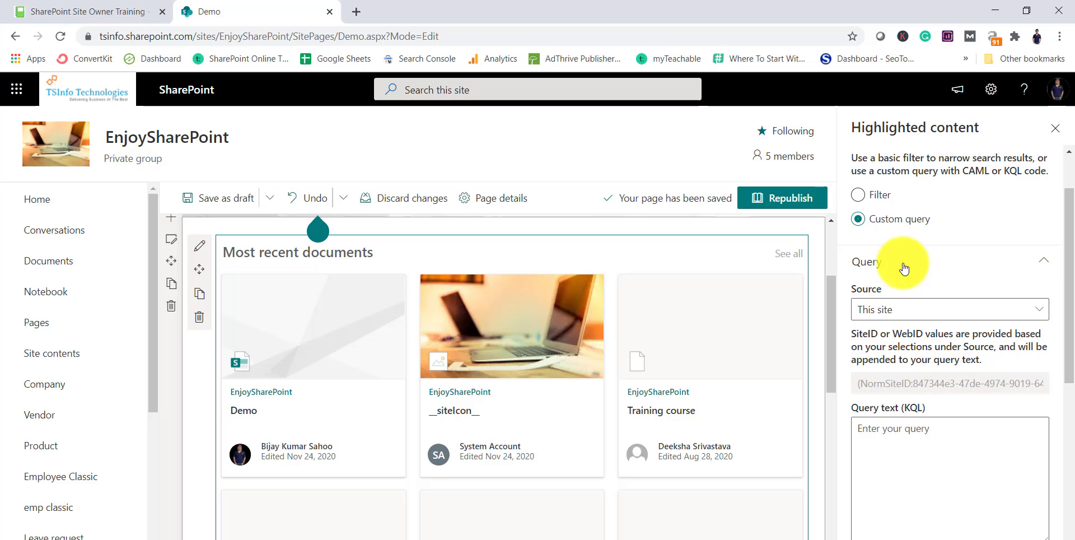
left_click(879, 196)
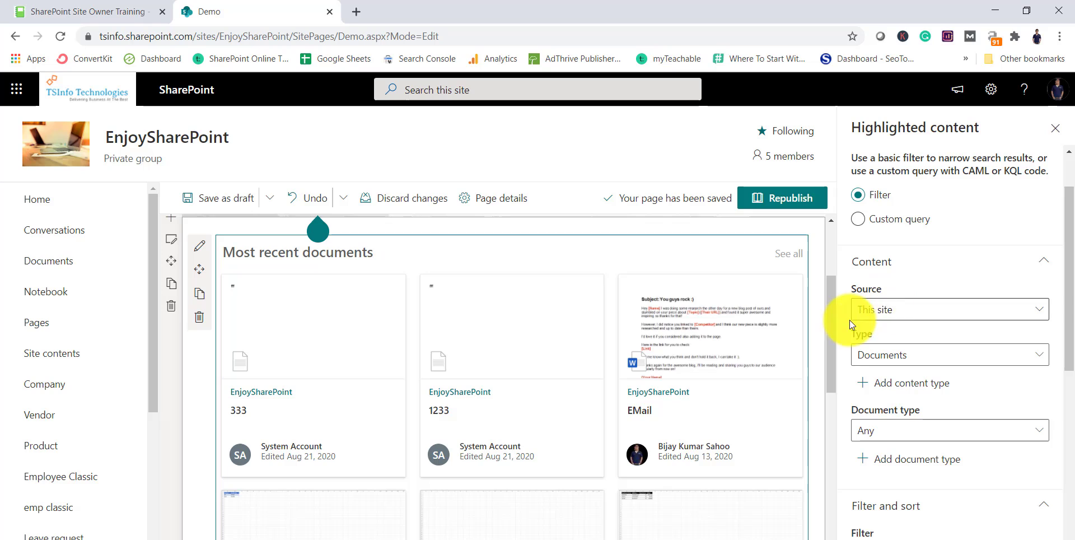
Step: Set the web part's source to a document library on this site, using Company Documents as the library
left_click(870, 359)
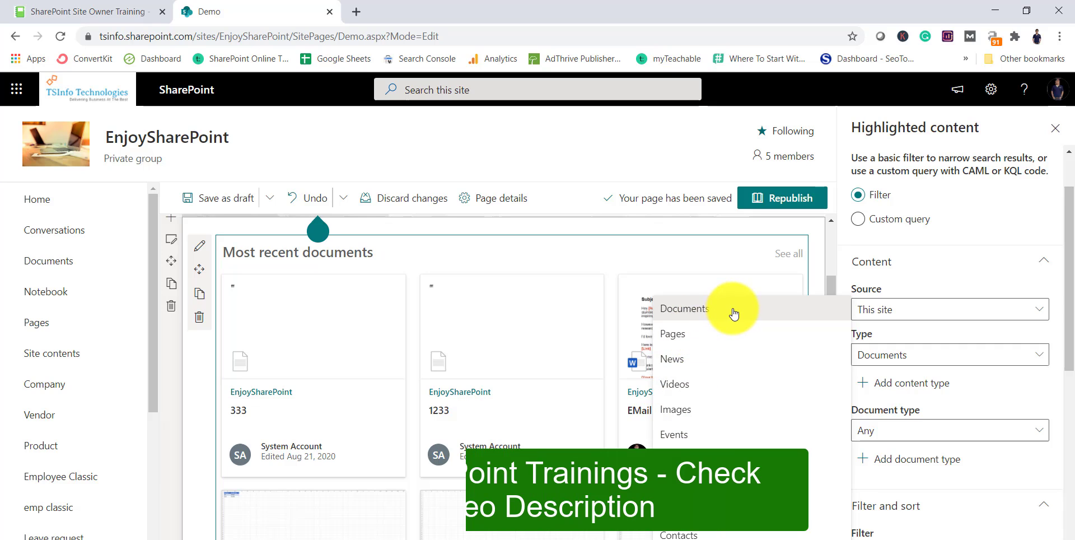
left_click(897, 309)
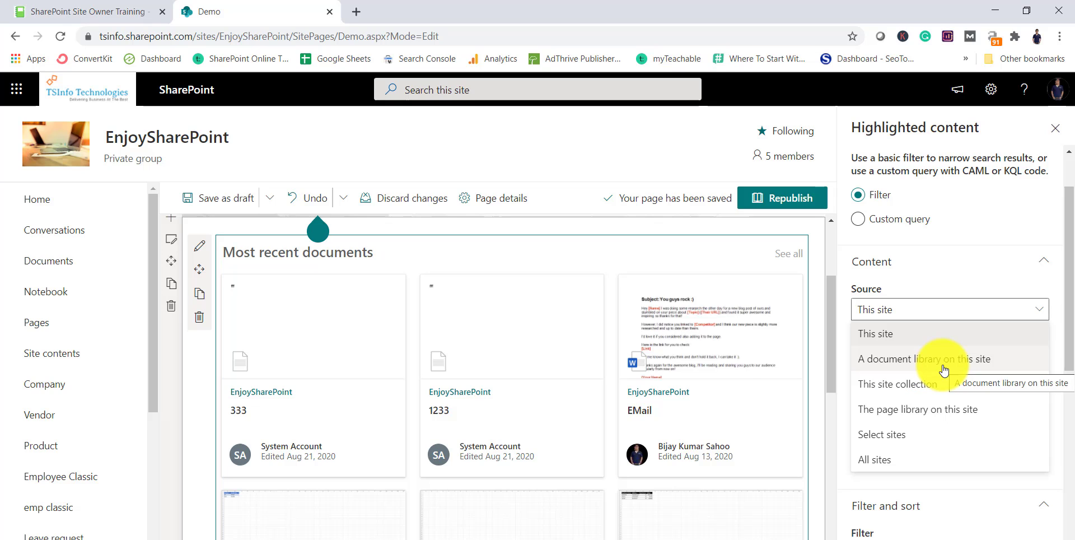
left_click(922, 361)
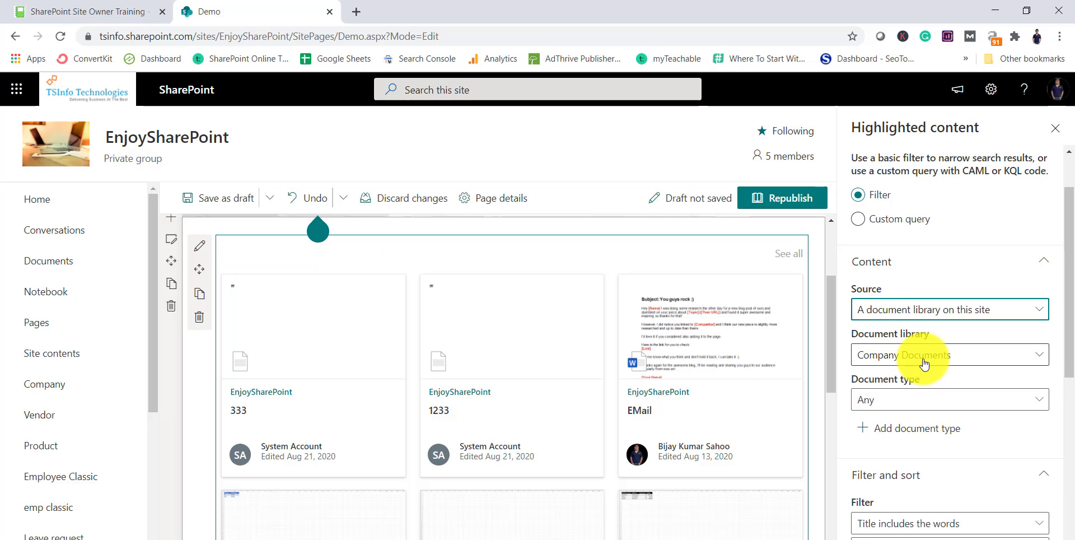
left_click(871, 359)
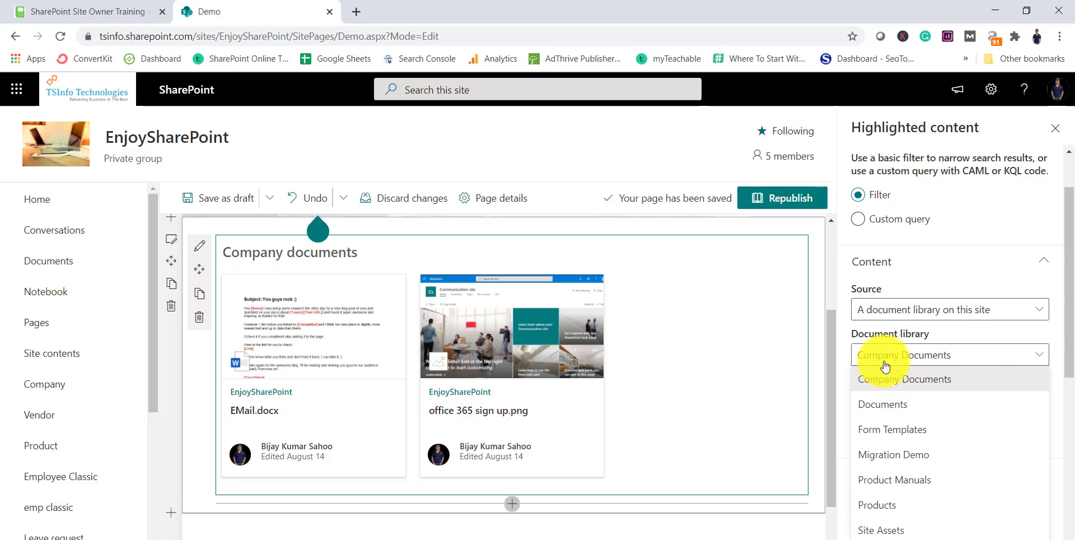
left_click(874, 355)
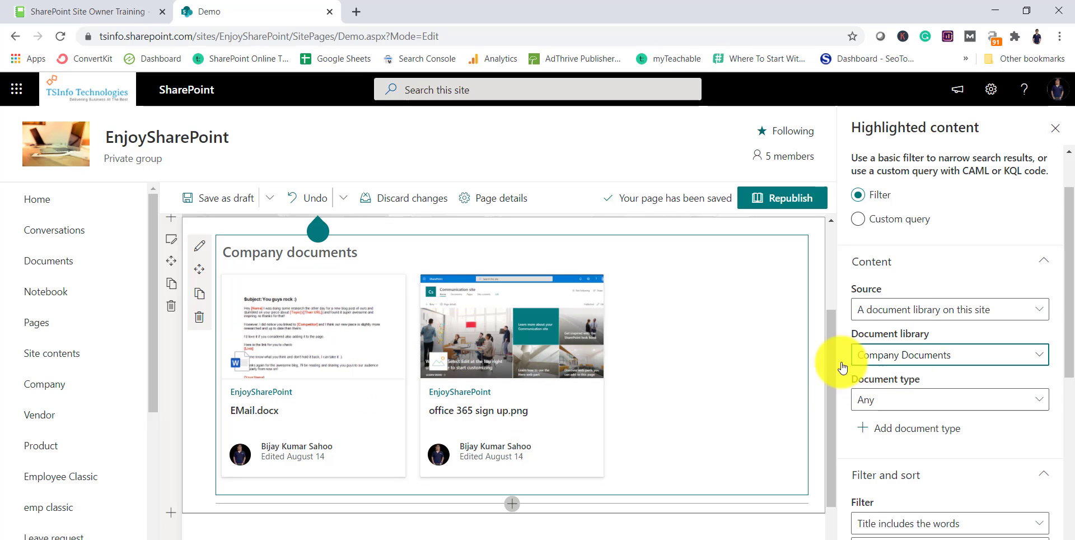
Step: Try PDF as the web part's document type and finally set the document type to Word
left_click(946, 404)
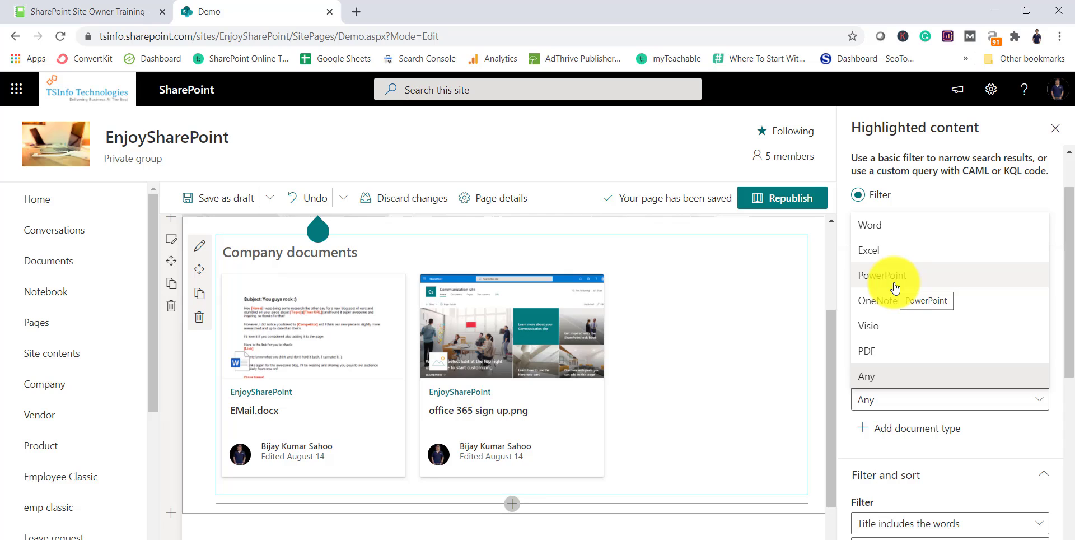
left_click(877, 381)
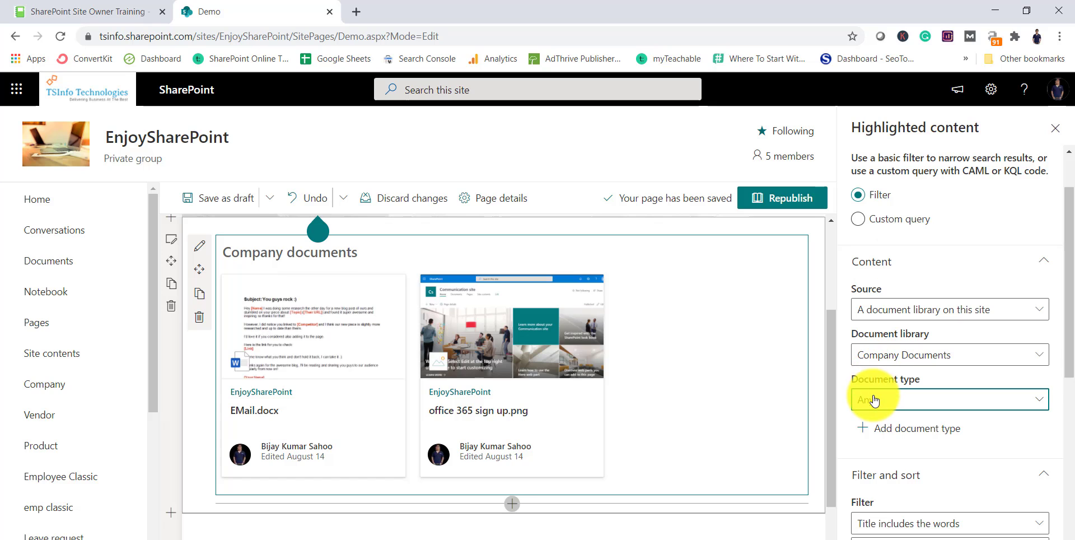
left_click(873, 400)
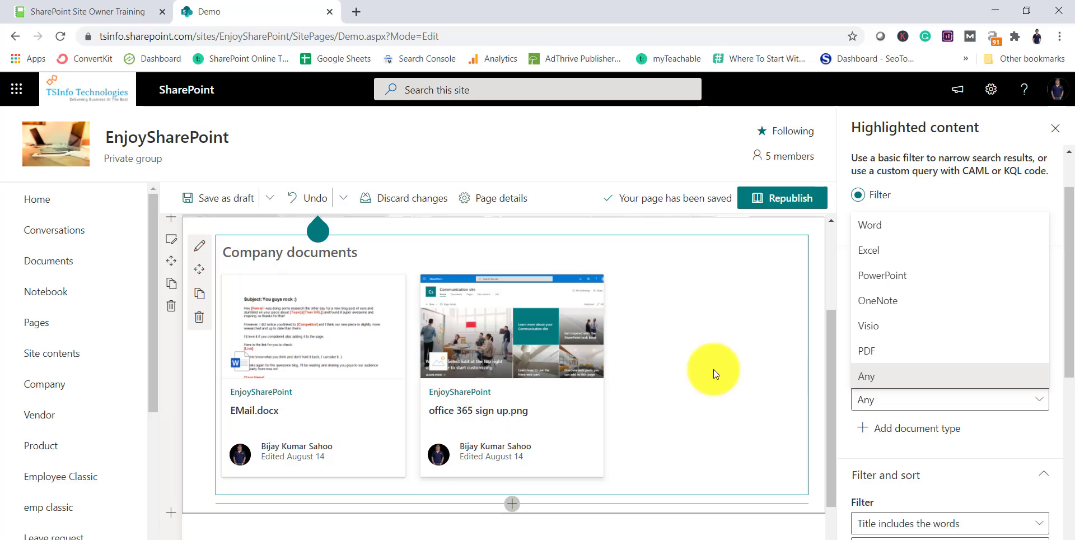
left_click(865, 351)
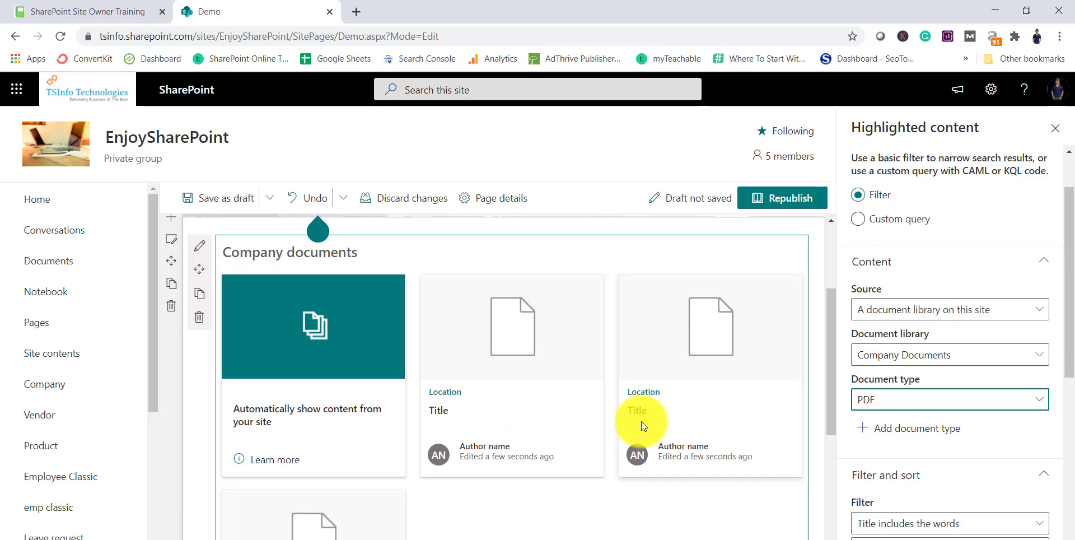
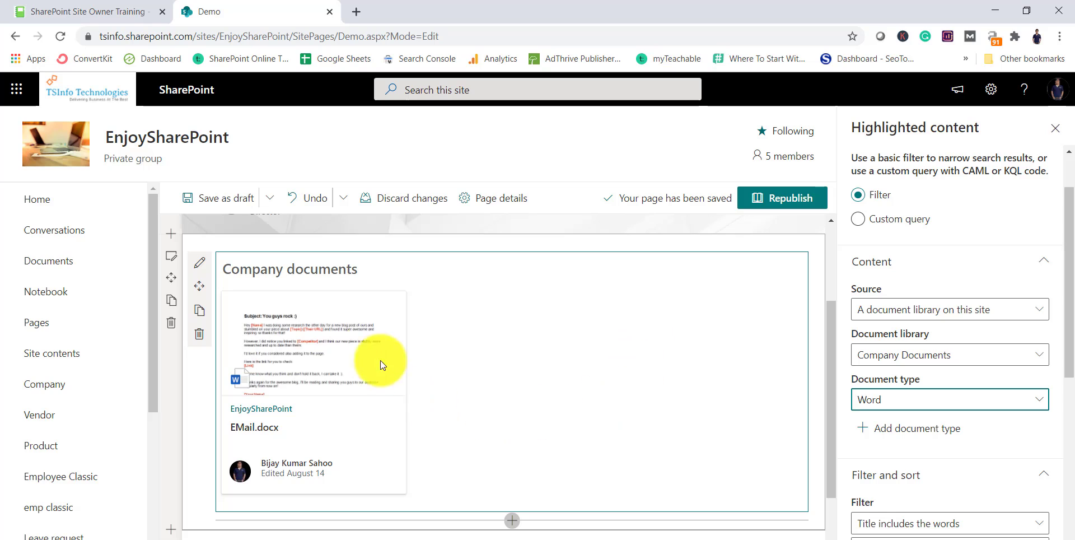
Step: Set the web part's source to Select sites, choosing the frequent sites EnjoySharePoint and TSInfoClassic, and check the listed documents
left_click(962, 315)
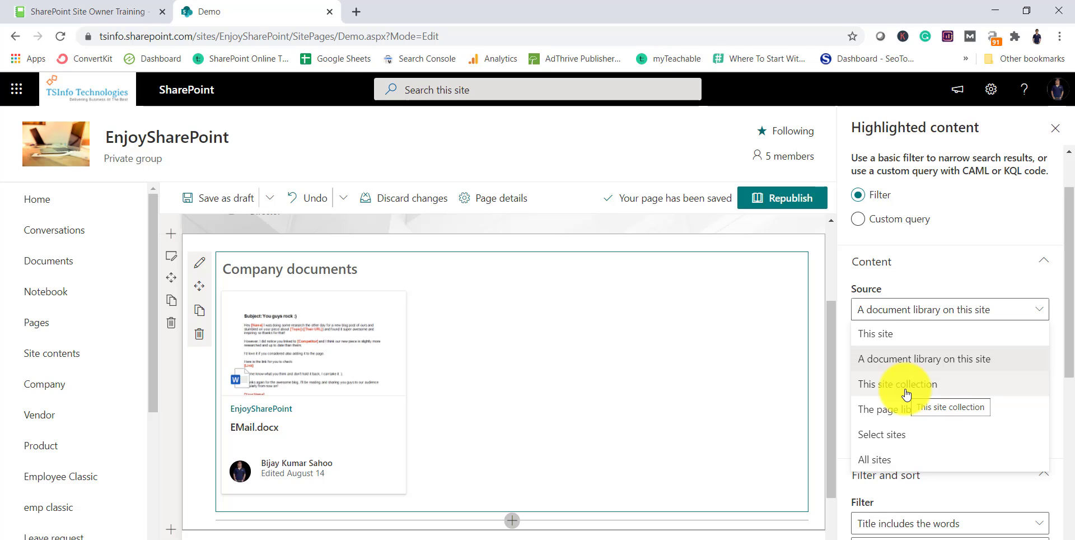
left_click(903, 437)
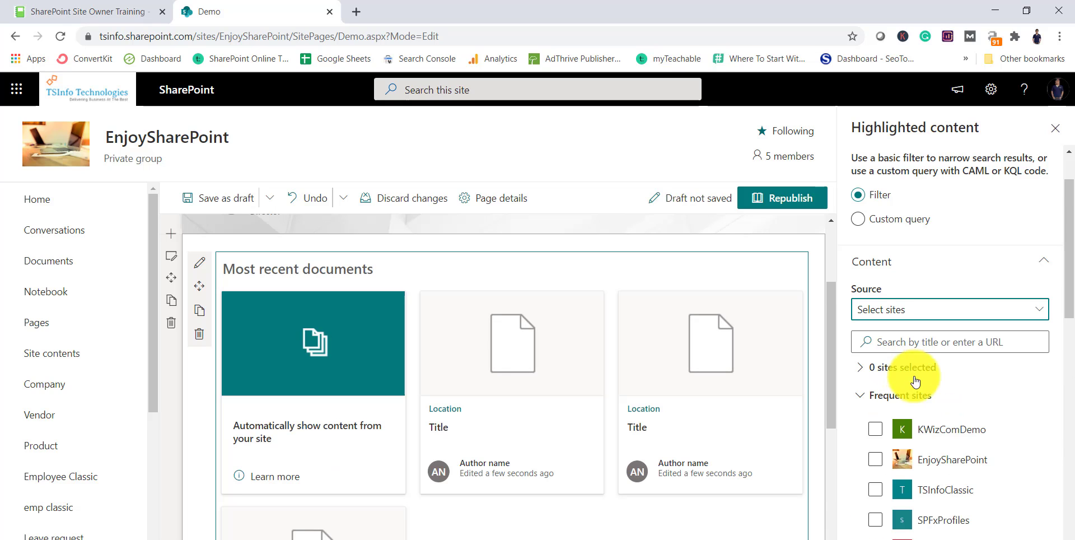
scroll(952, 454, "down", 1)
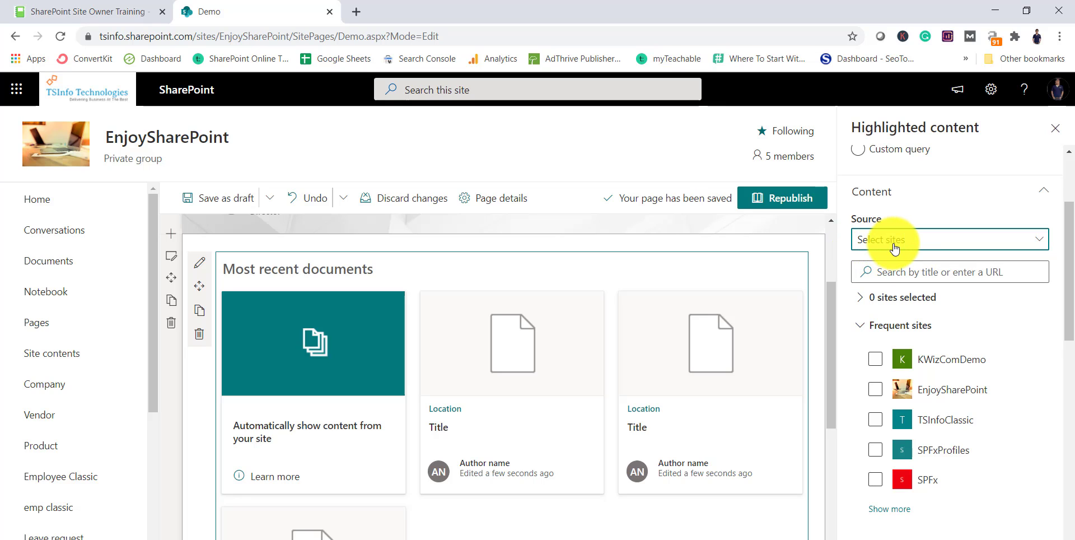
scroll(902, 358, "down", 1)
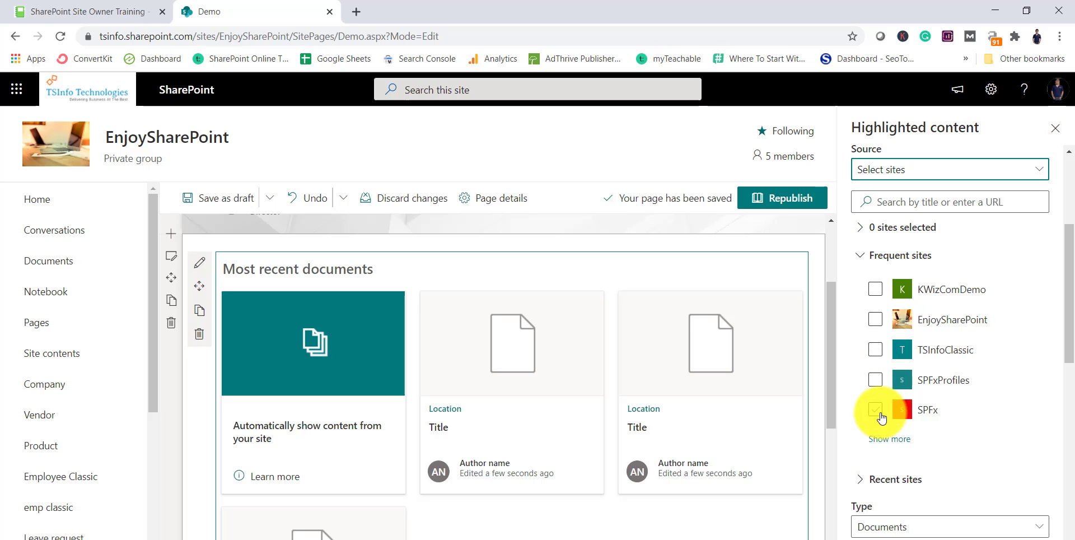
left_click(875, 319)
left_click(875, 350)
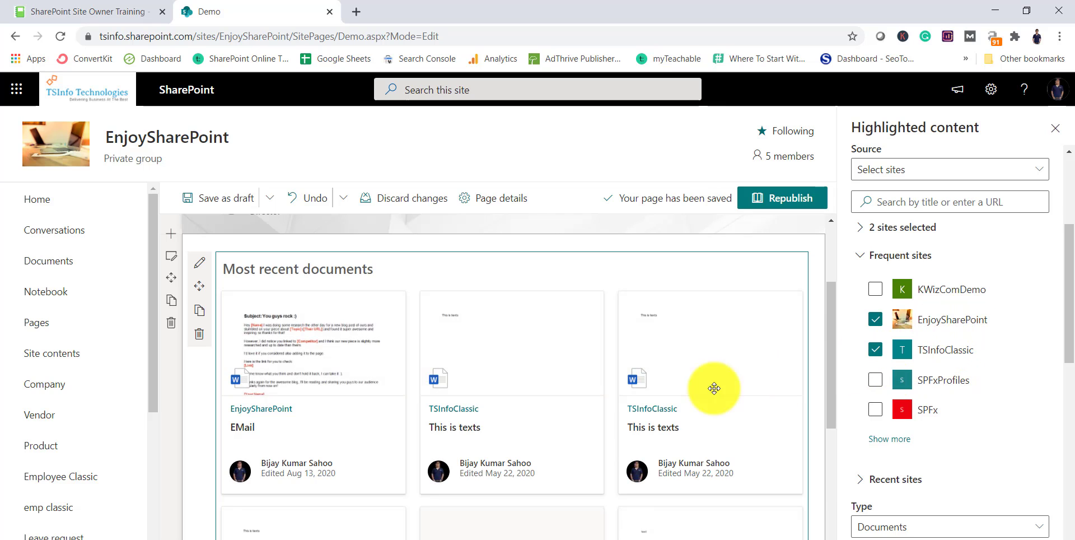
scroll(405, 429, "down", 2)
scroll(375, 414, "down", 1)
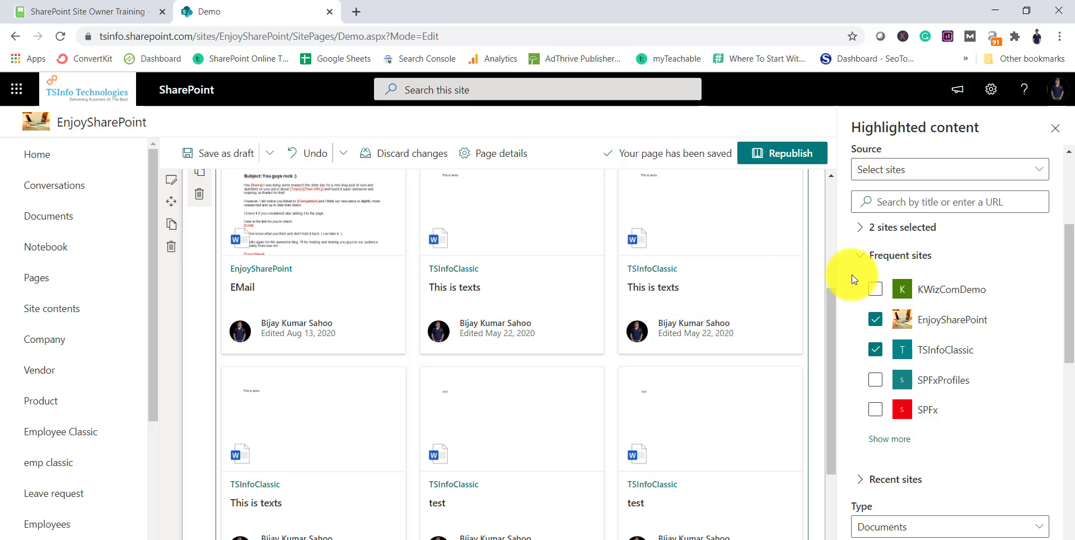
Step: Examine the available content types, the filter and sort settings and the source choices without changing them
scroll(902, 375, "down", 3)
left_click(887, 397)
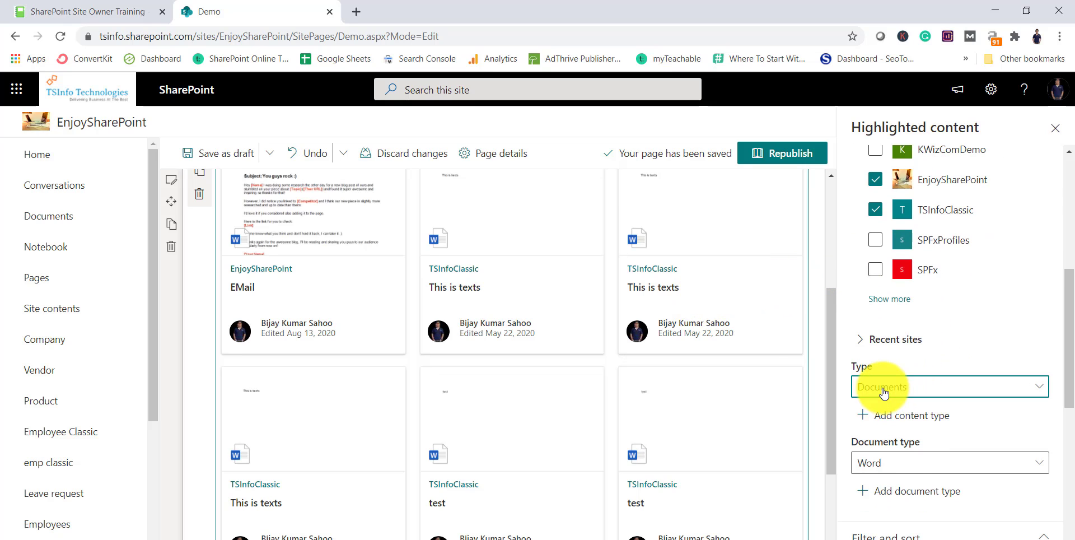
left_click(884, 393)
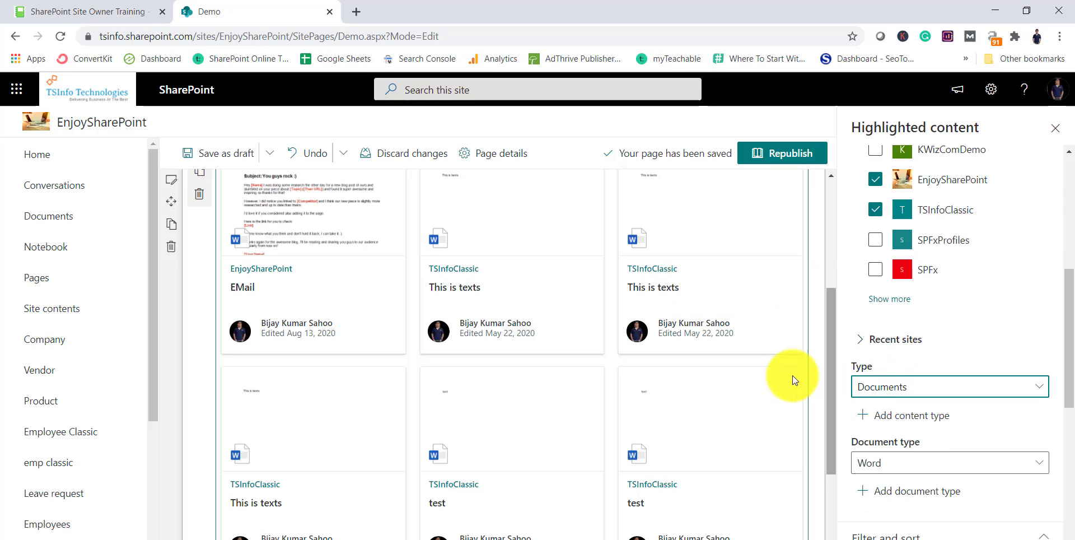
left_click(893, 386)
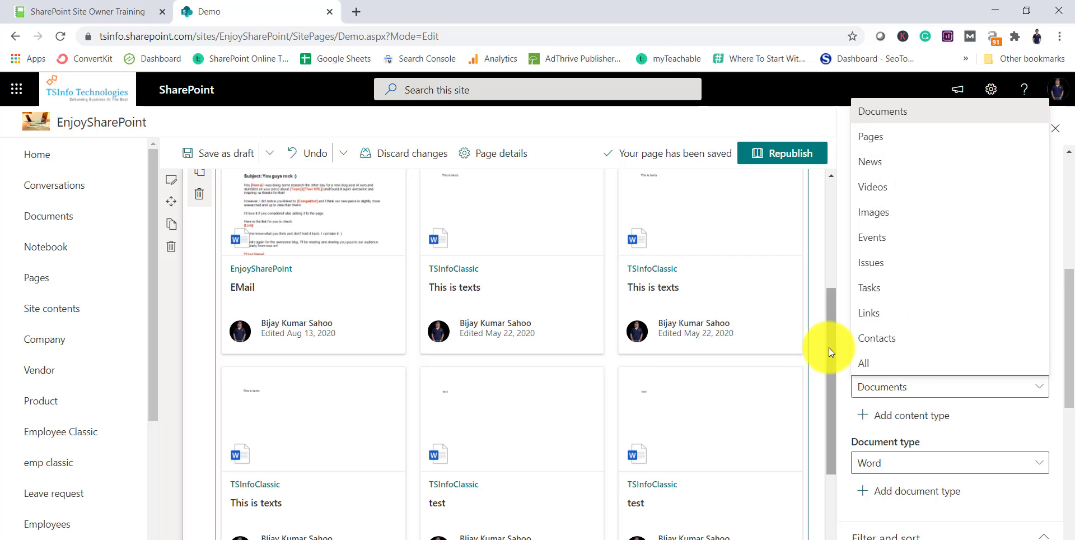
left_click(842, 396)
scroll(950, 420, "down", 3)
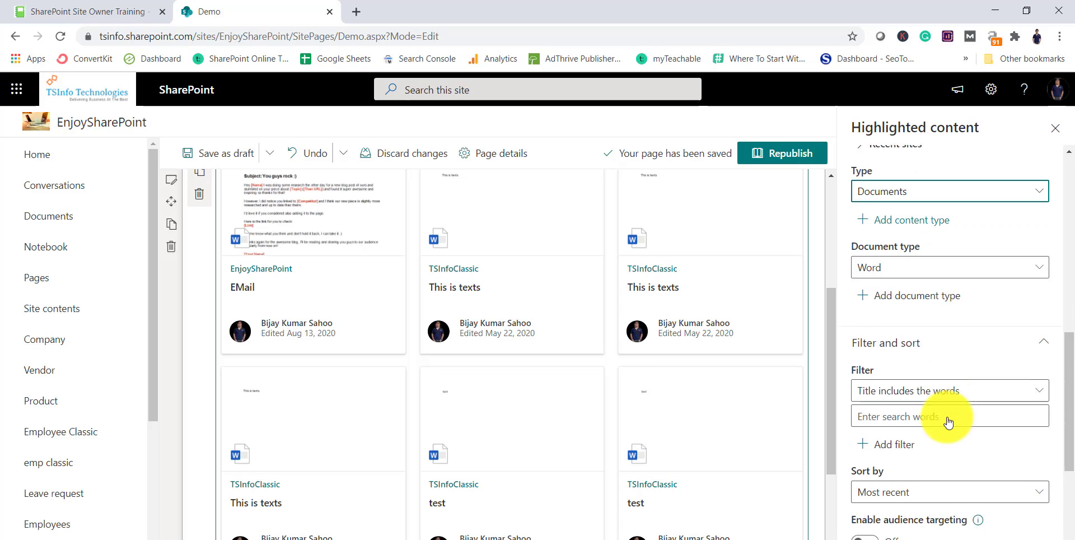
scroll(948, 423, "down", 1)
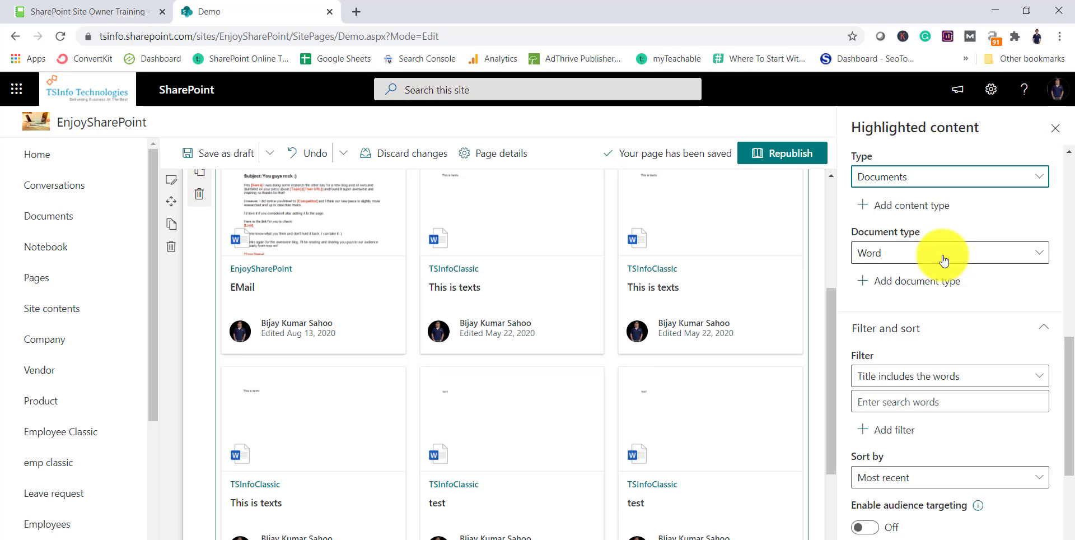
scroll(929, 249, "up", 4)
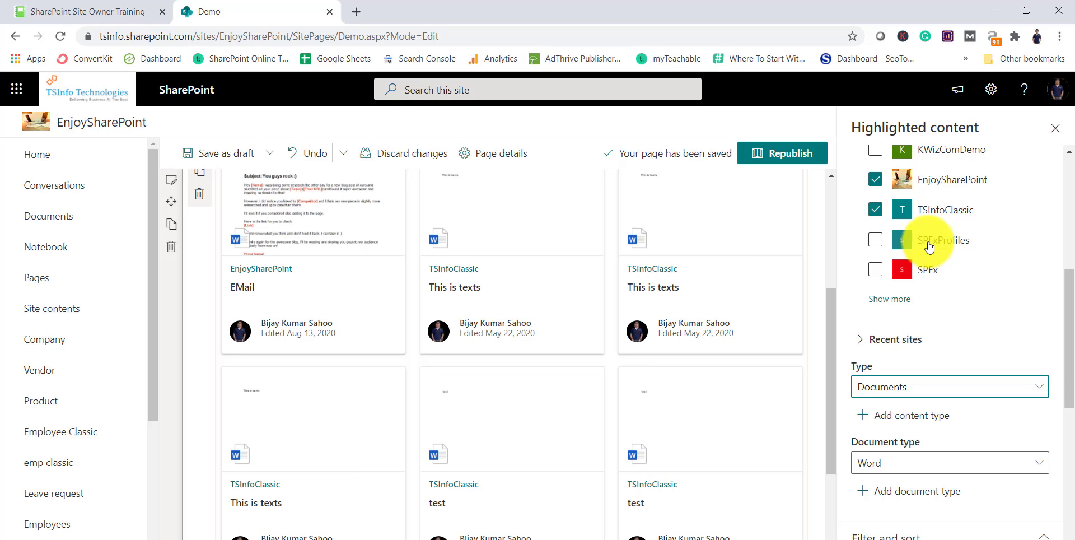
scroll(928, 250, "up", 5)
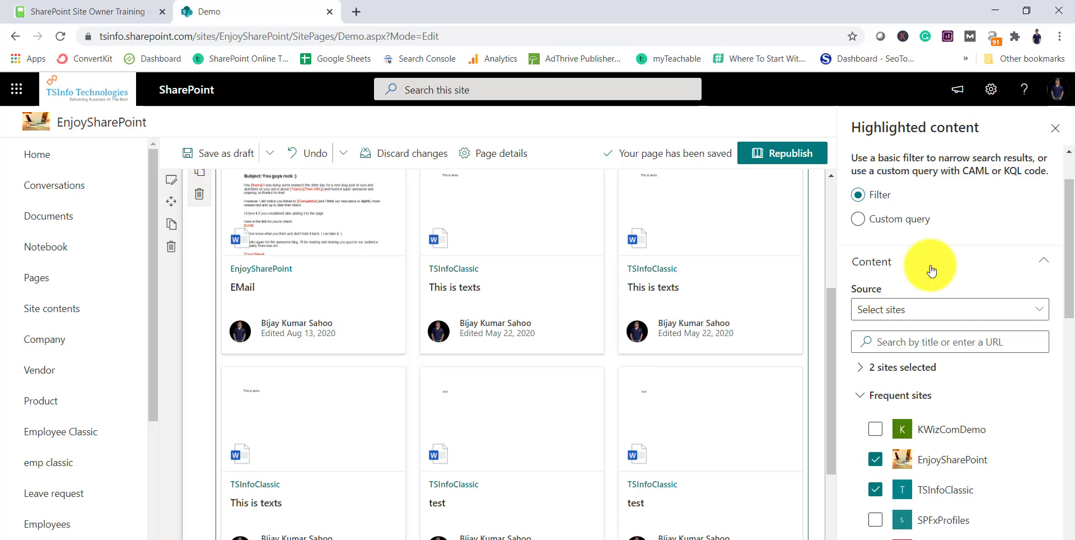
left_click(919, 310)
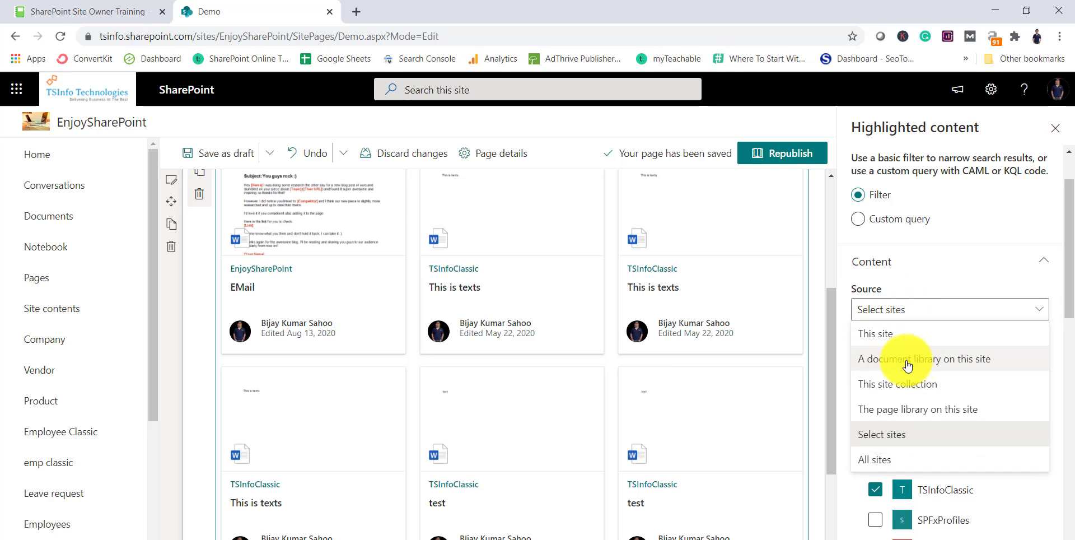
left_click(852, 283)
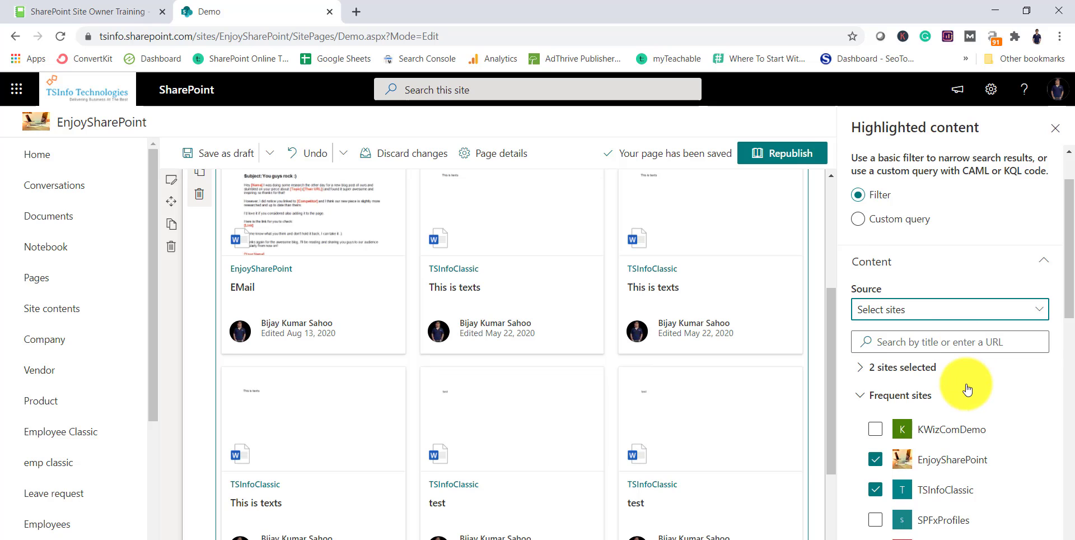
Step: Filter the highlighted content by Created by with Current user as the value
scroll(959, 392, "down", 3)
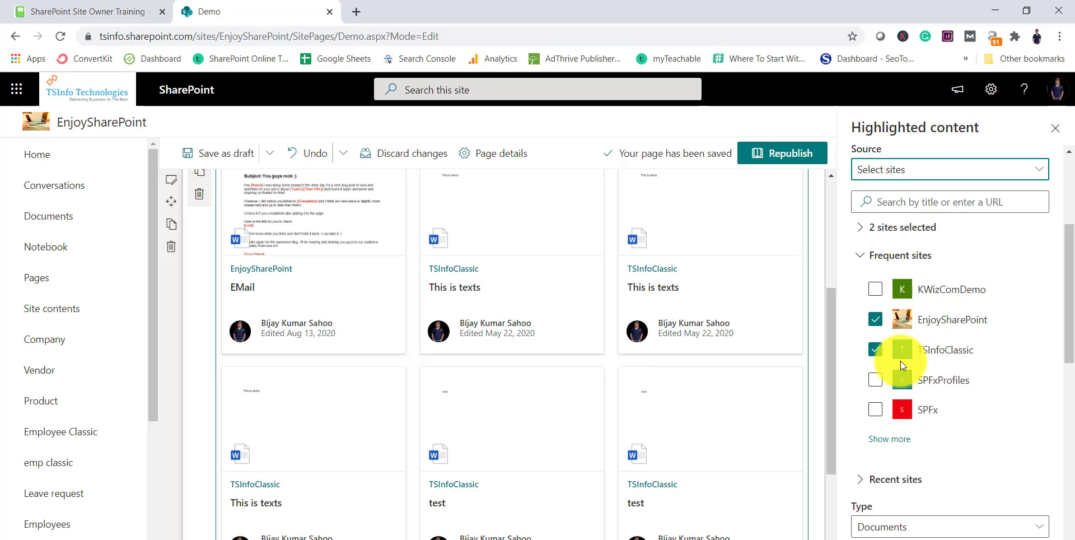
scroll(901, 360, "down", 3)
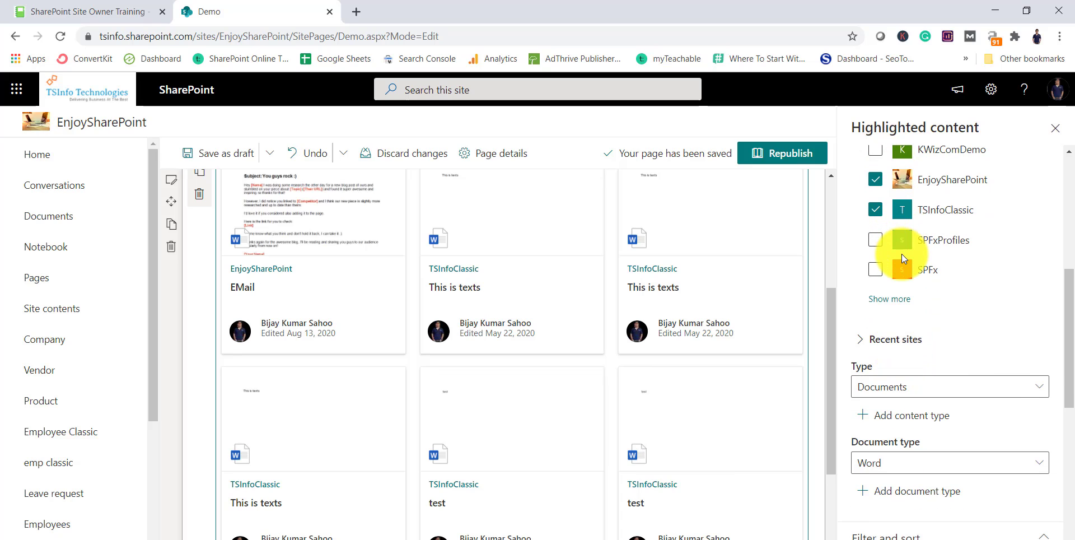
scroll(944, 384, "down", 3)
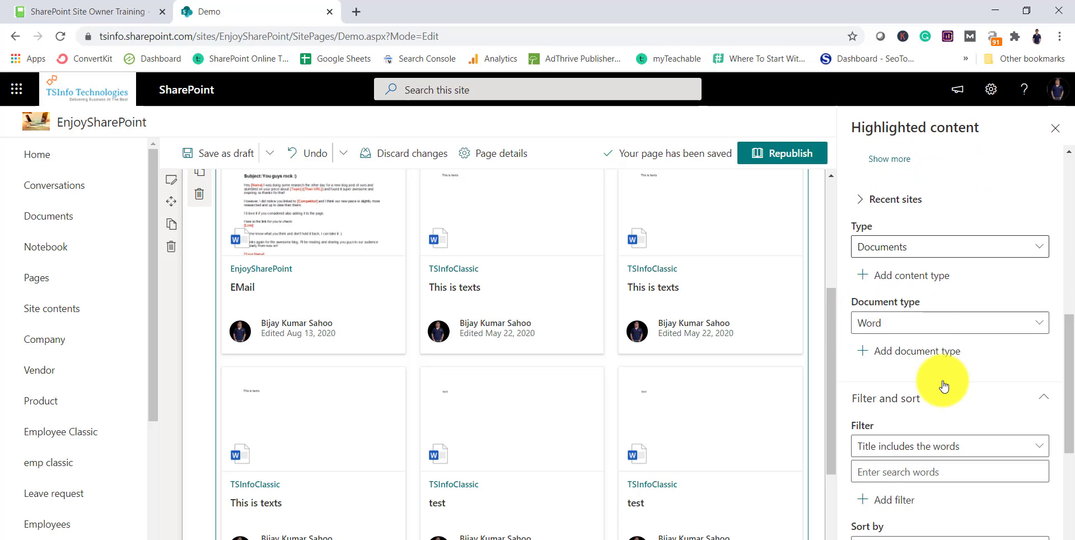
scroll(944, 386, "down", 3)
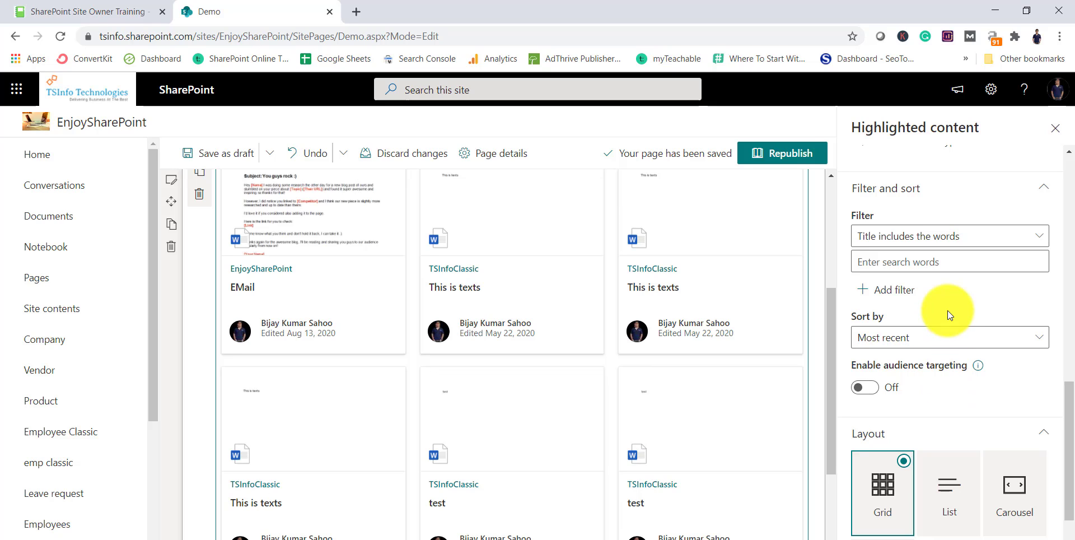
left_click(918, 242)
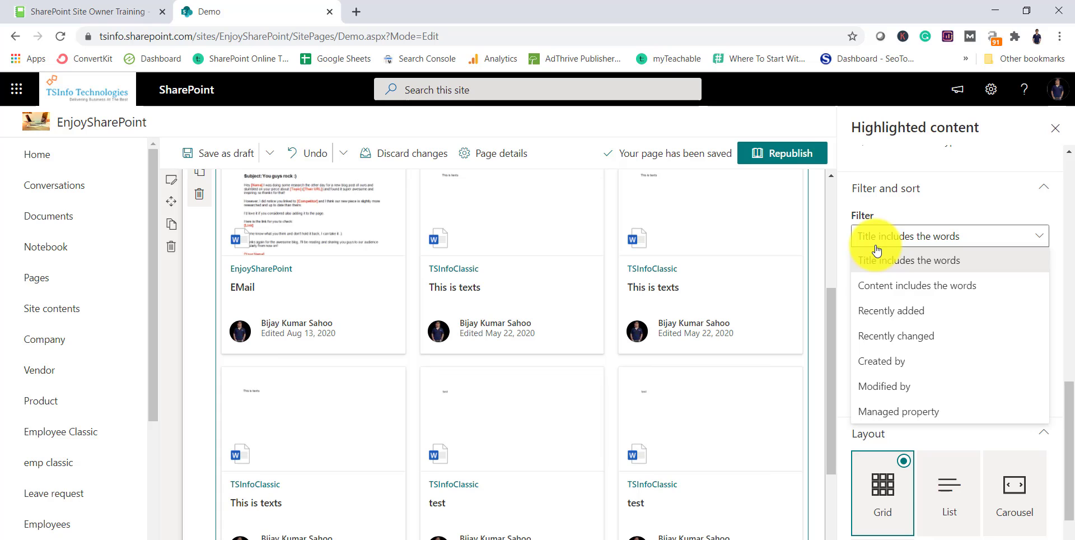
left_click(895, 370)
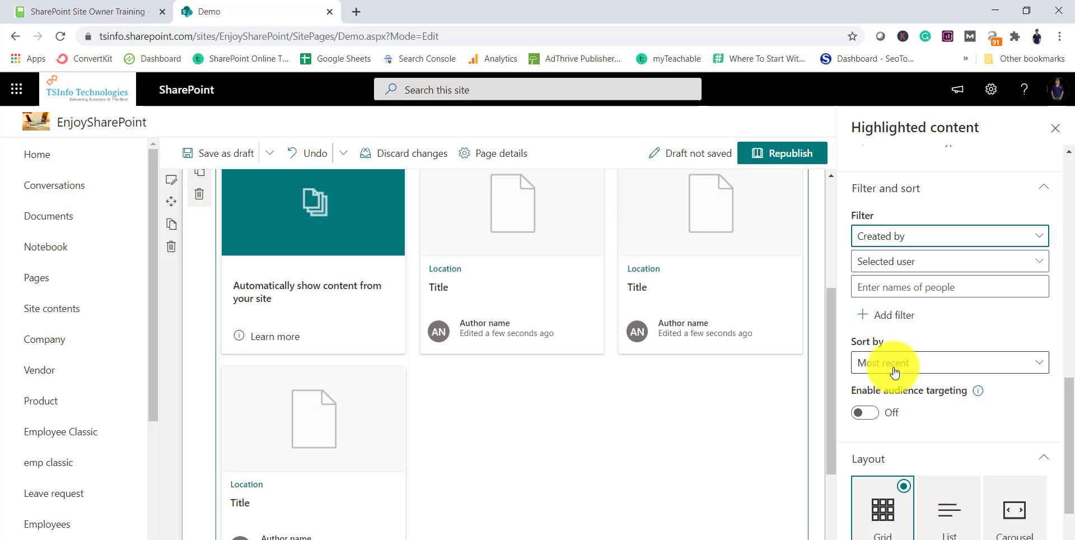
left_click(934, 263)
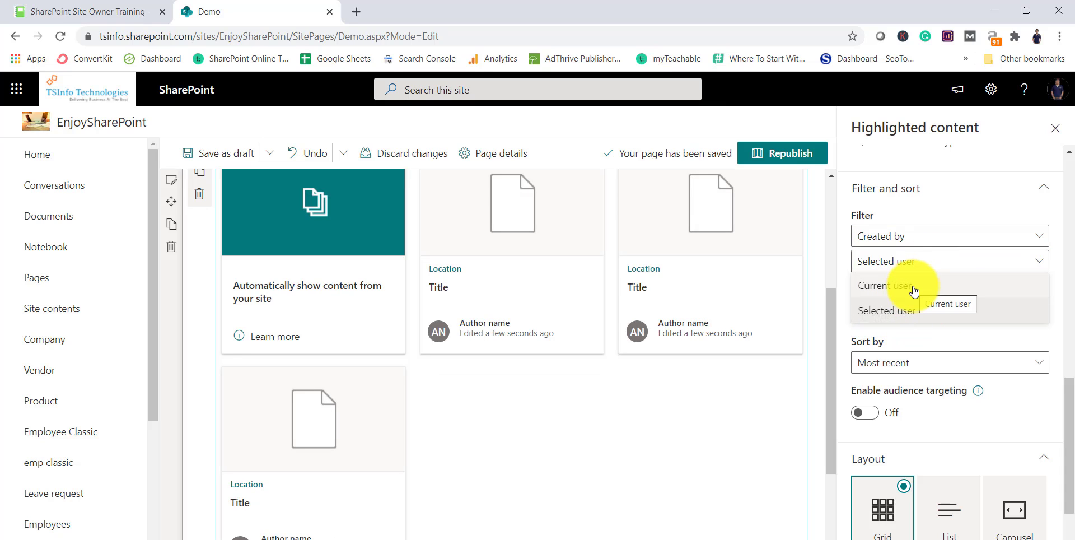
left_click(914, 289)
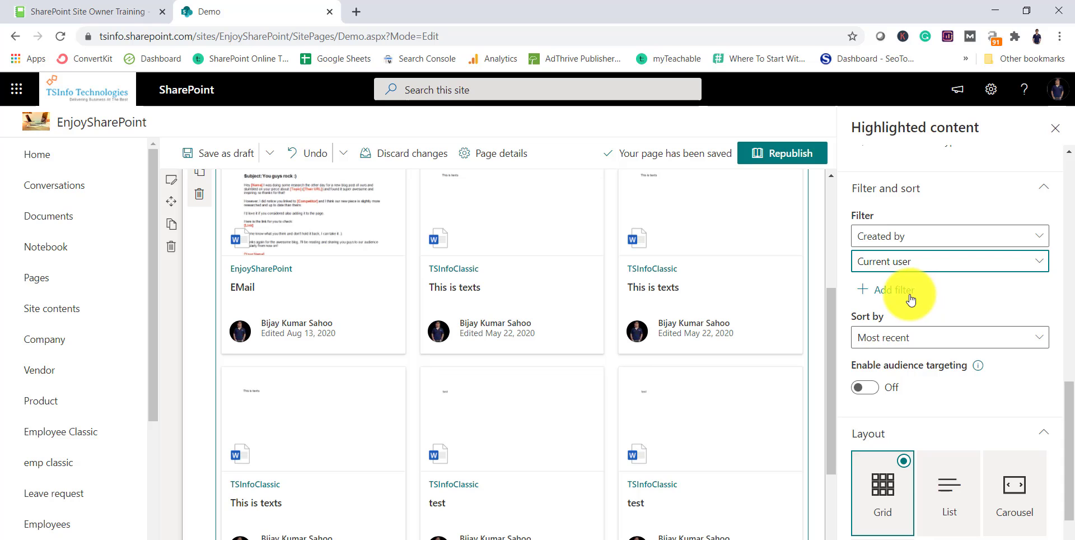
Step: Add a second filter of the kind Title includes the words and remove the Created by filter
left_click(888, 292)
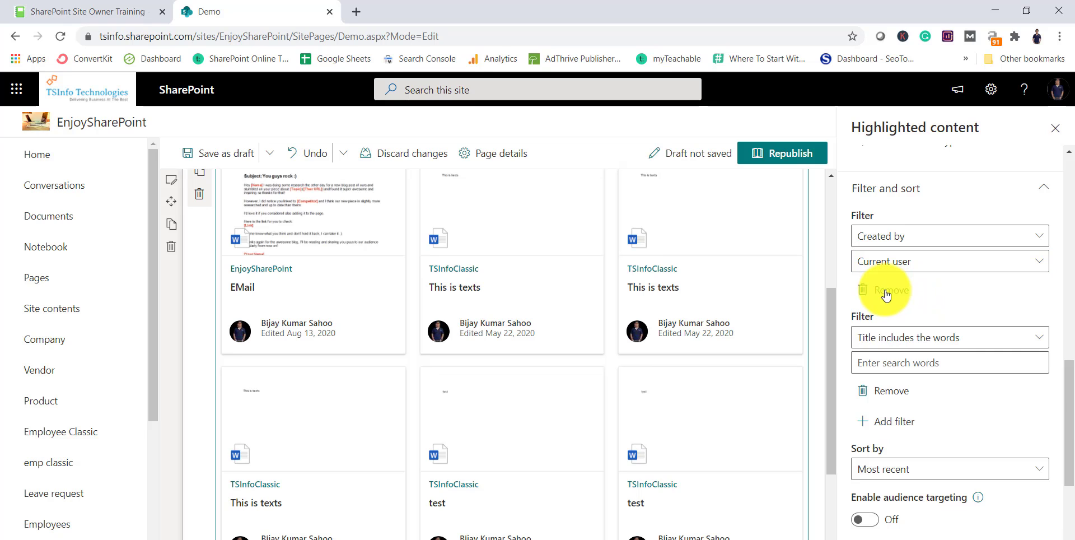
left_click(948, 339)
left_click(948, 338)
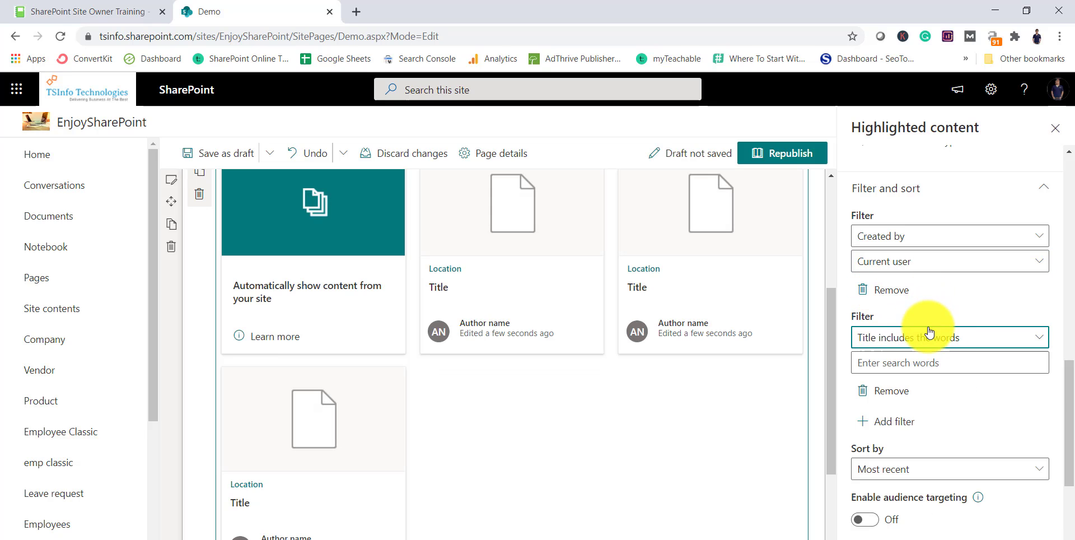
left_click(883, 291)
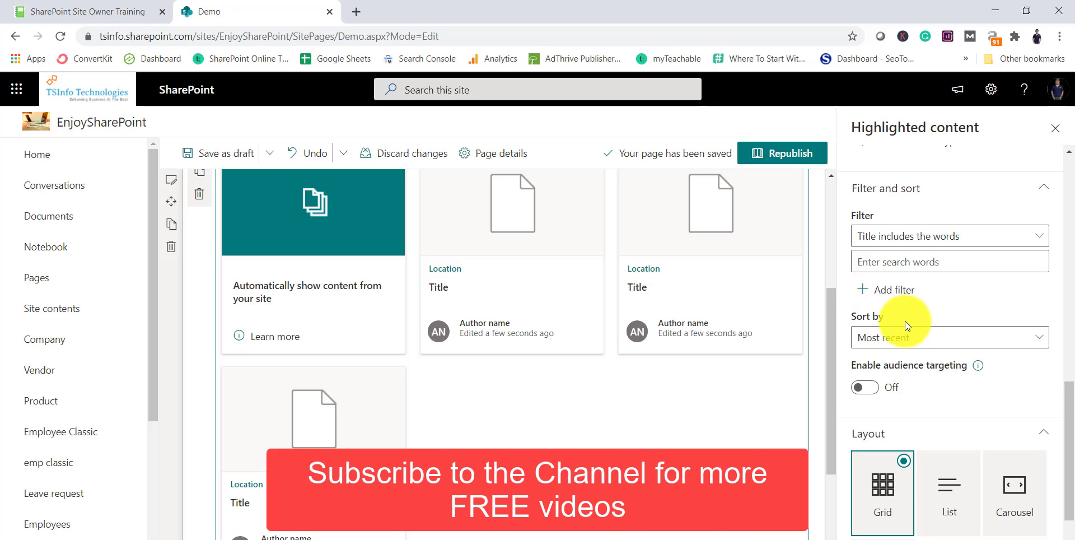
Step: Check the sort order choices, keep Most recent and enable audience targeting for the web part
left_click(929, 336)
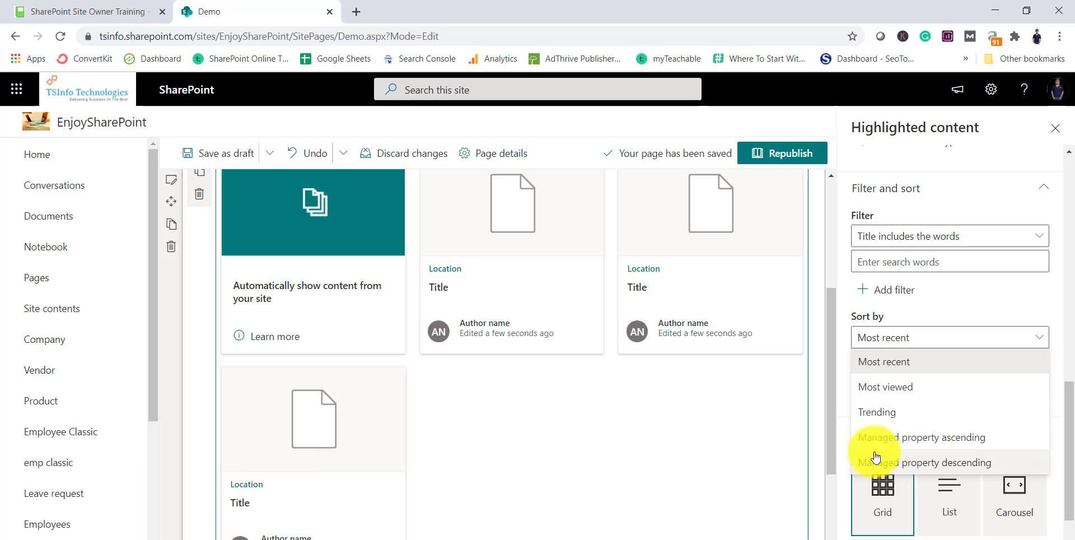
left_click(839, 305)
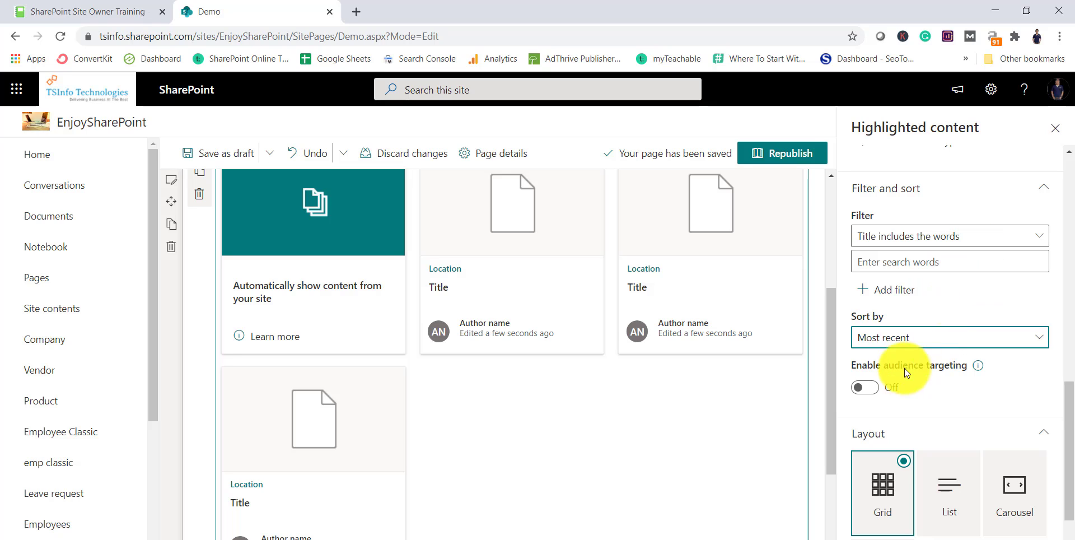
left_click(909, 387)
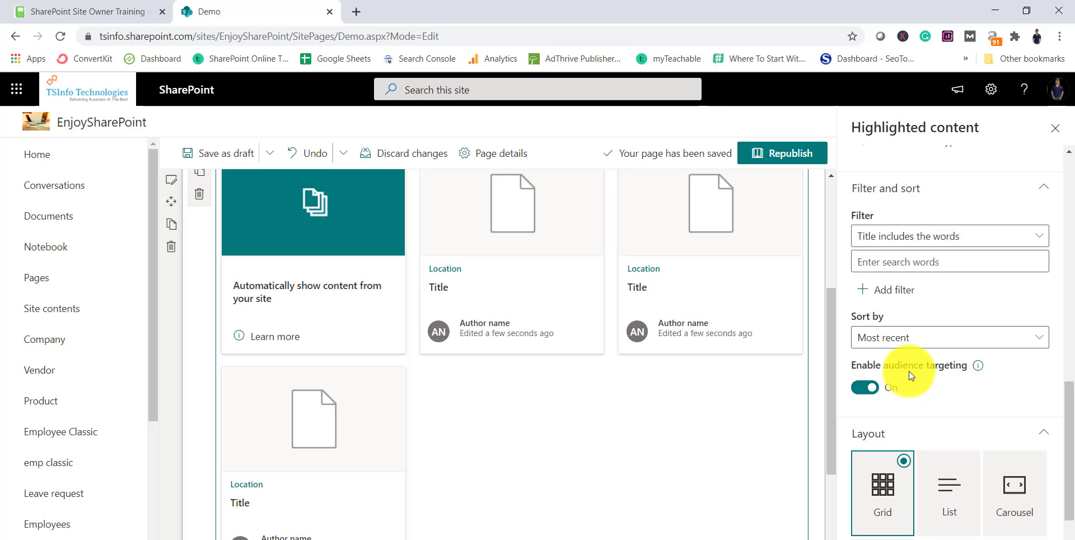
scroll(892, 403, "down", 2)
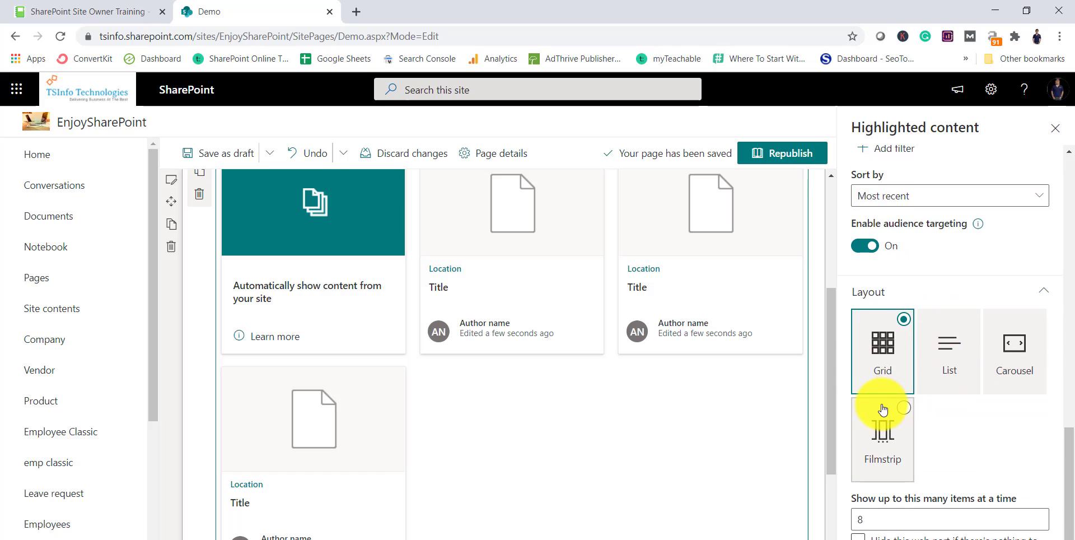
Step: Try the List layout for the highlighted content, switch it to Filmstrip and page through its items forward and back
mouse_move(977, 234)
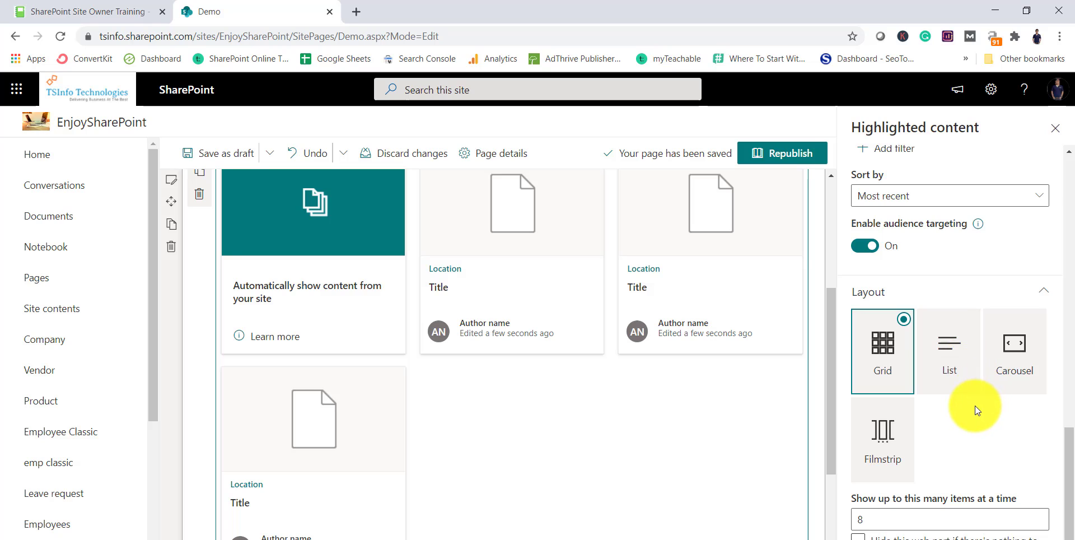
left_click(951, 342)
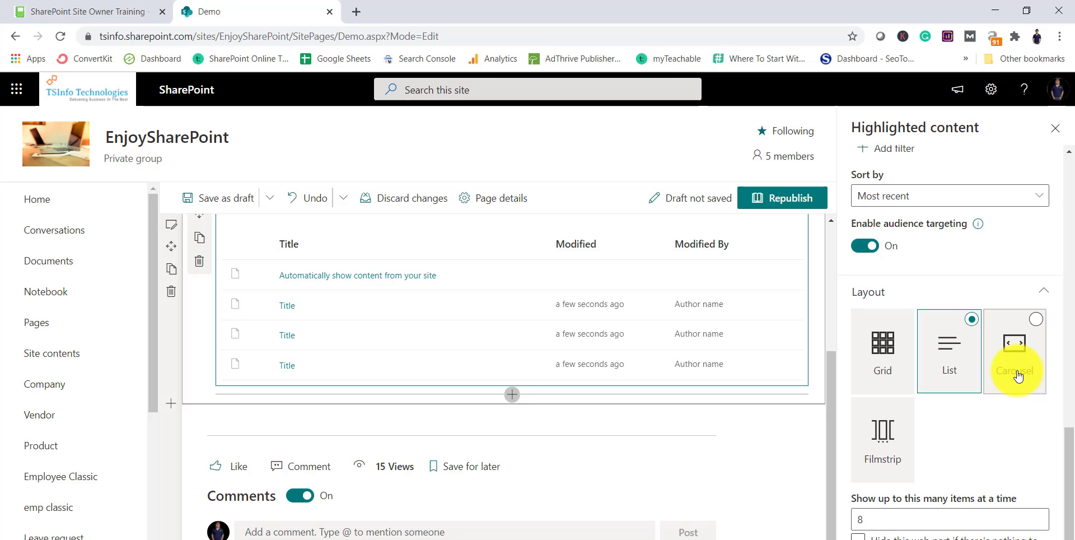
left_click(888, 469)
scroll(627, 392, "up", 2)
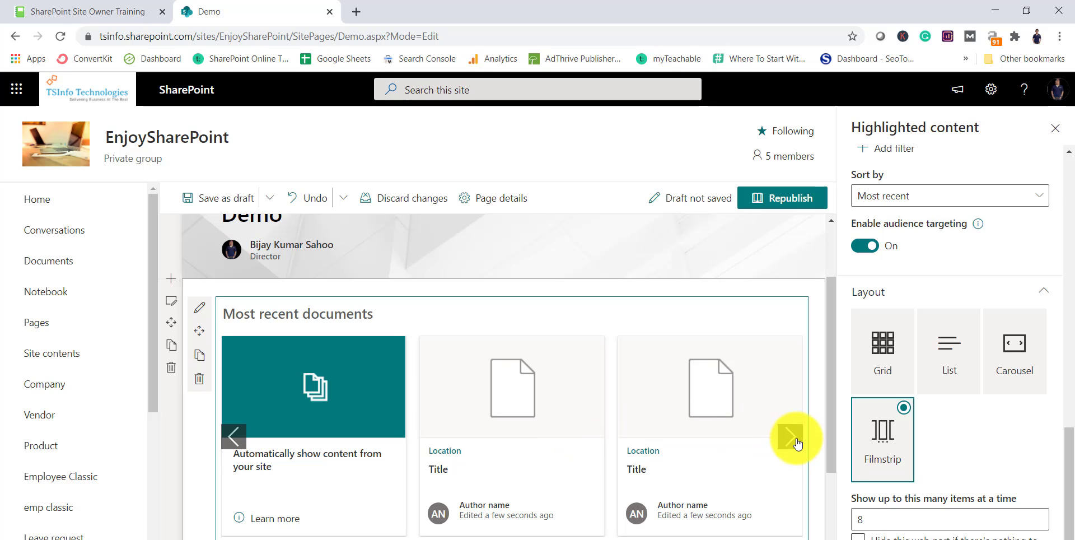
left_click(798, 443)
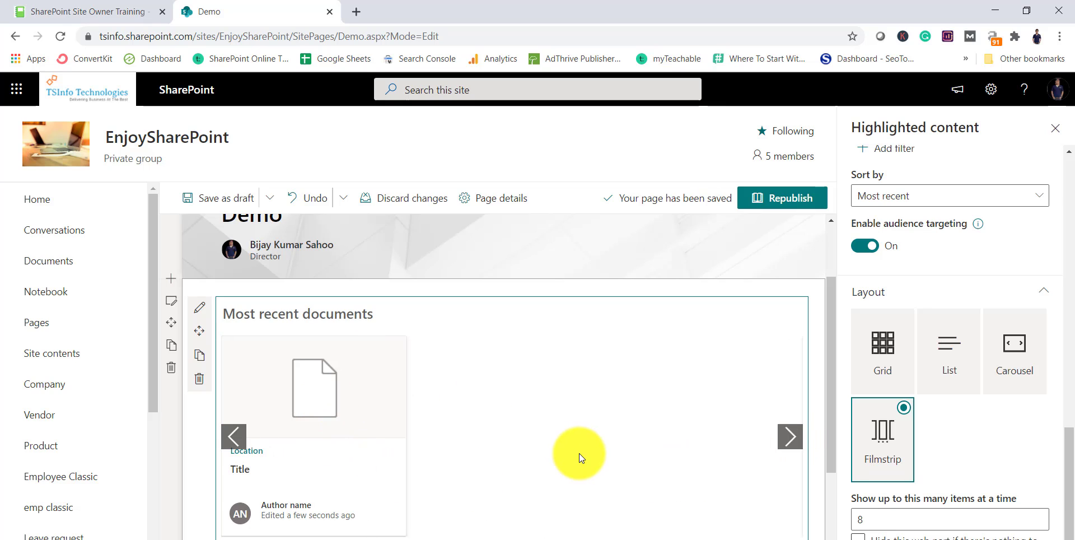
left_click(234, 436)
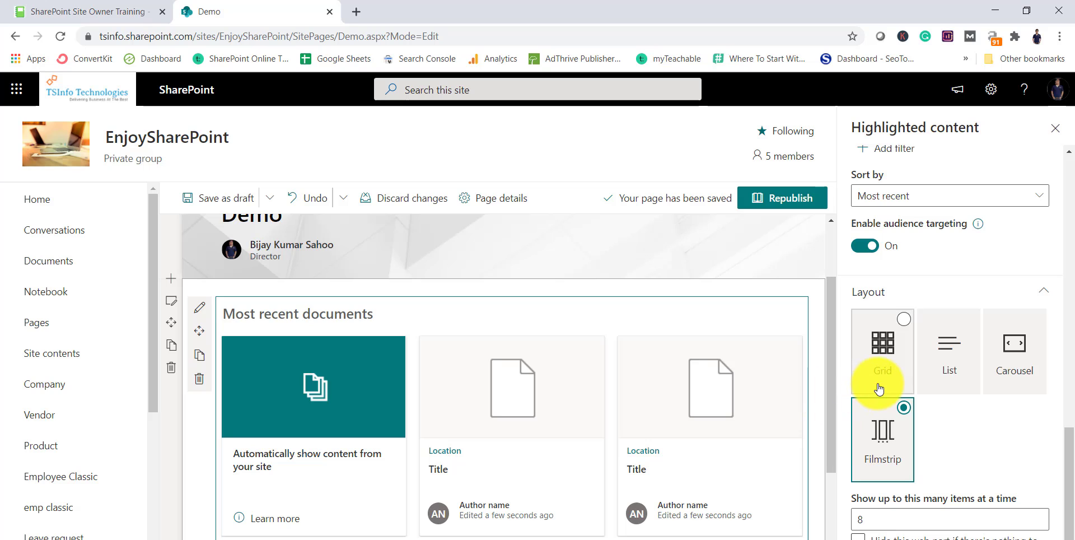
scroll(879, 388, "up", 15)
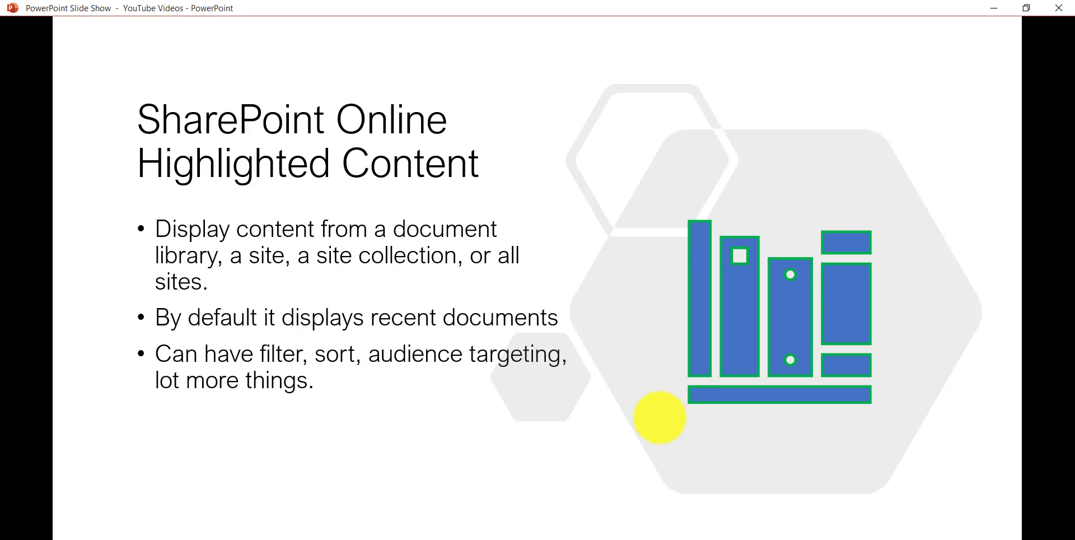
left_click(657, 415)
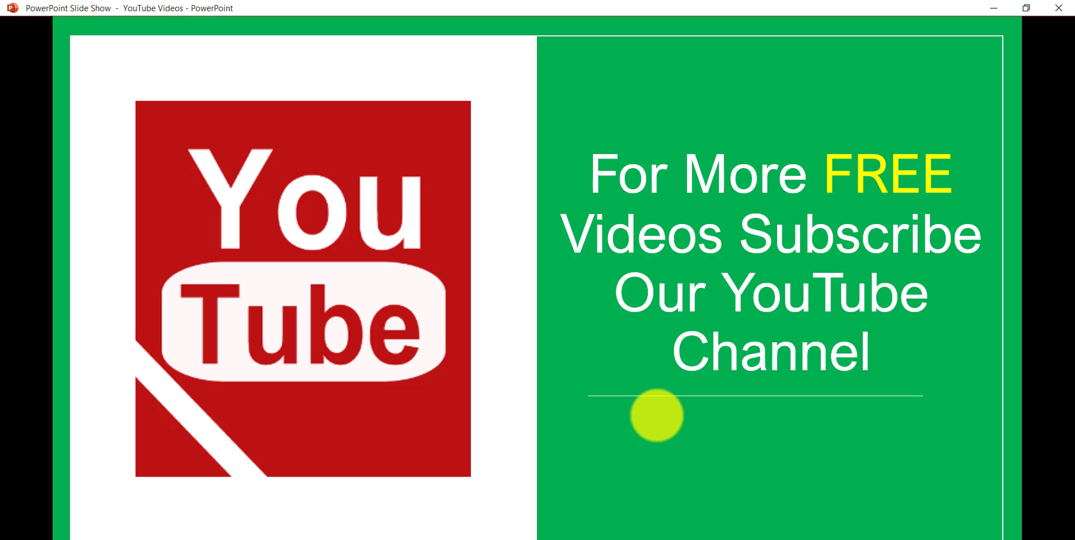